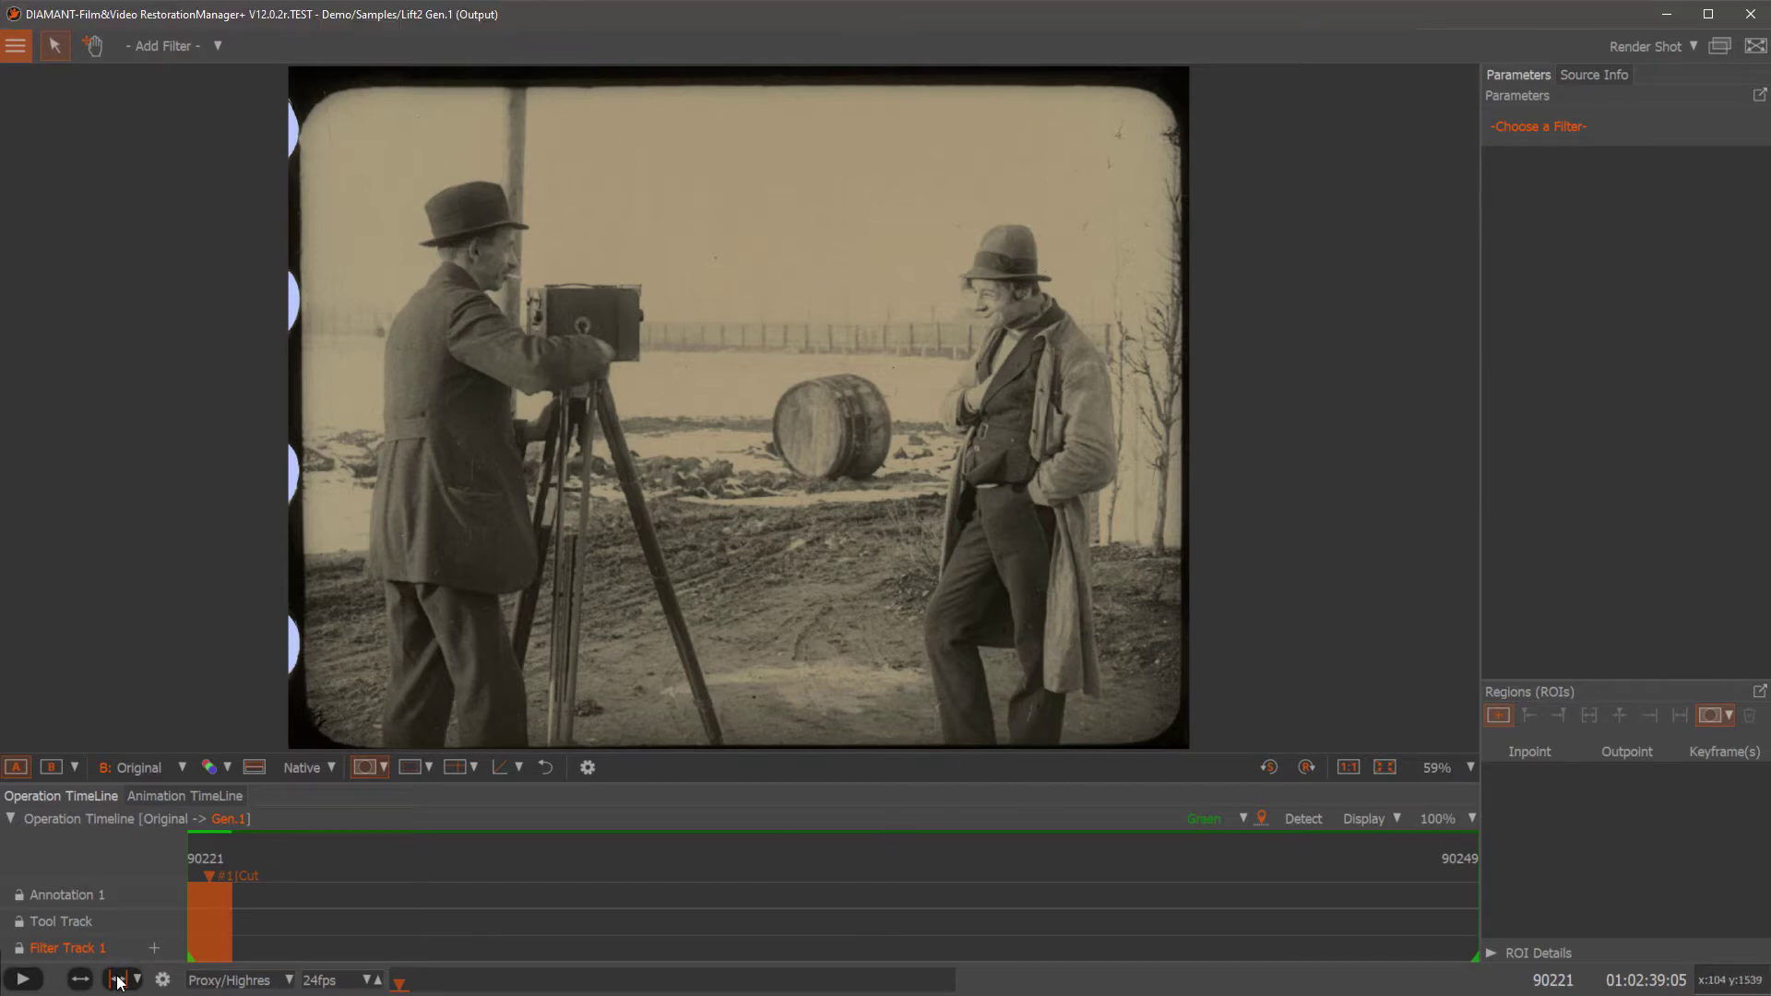
Step: Preview the sepia shot's motion, then return to its first frame 90221
click(24, 979)
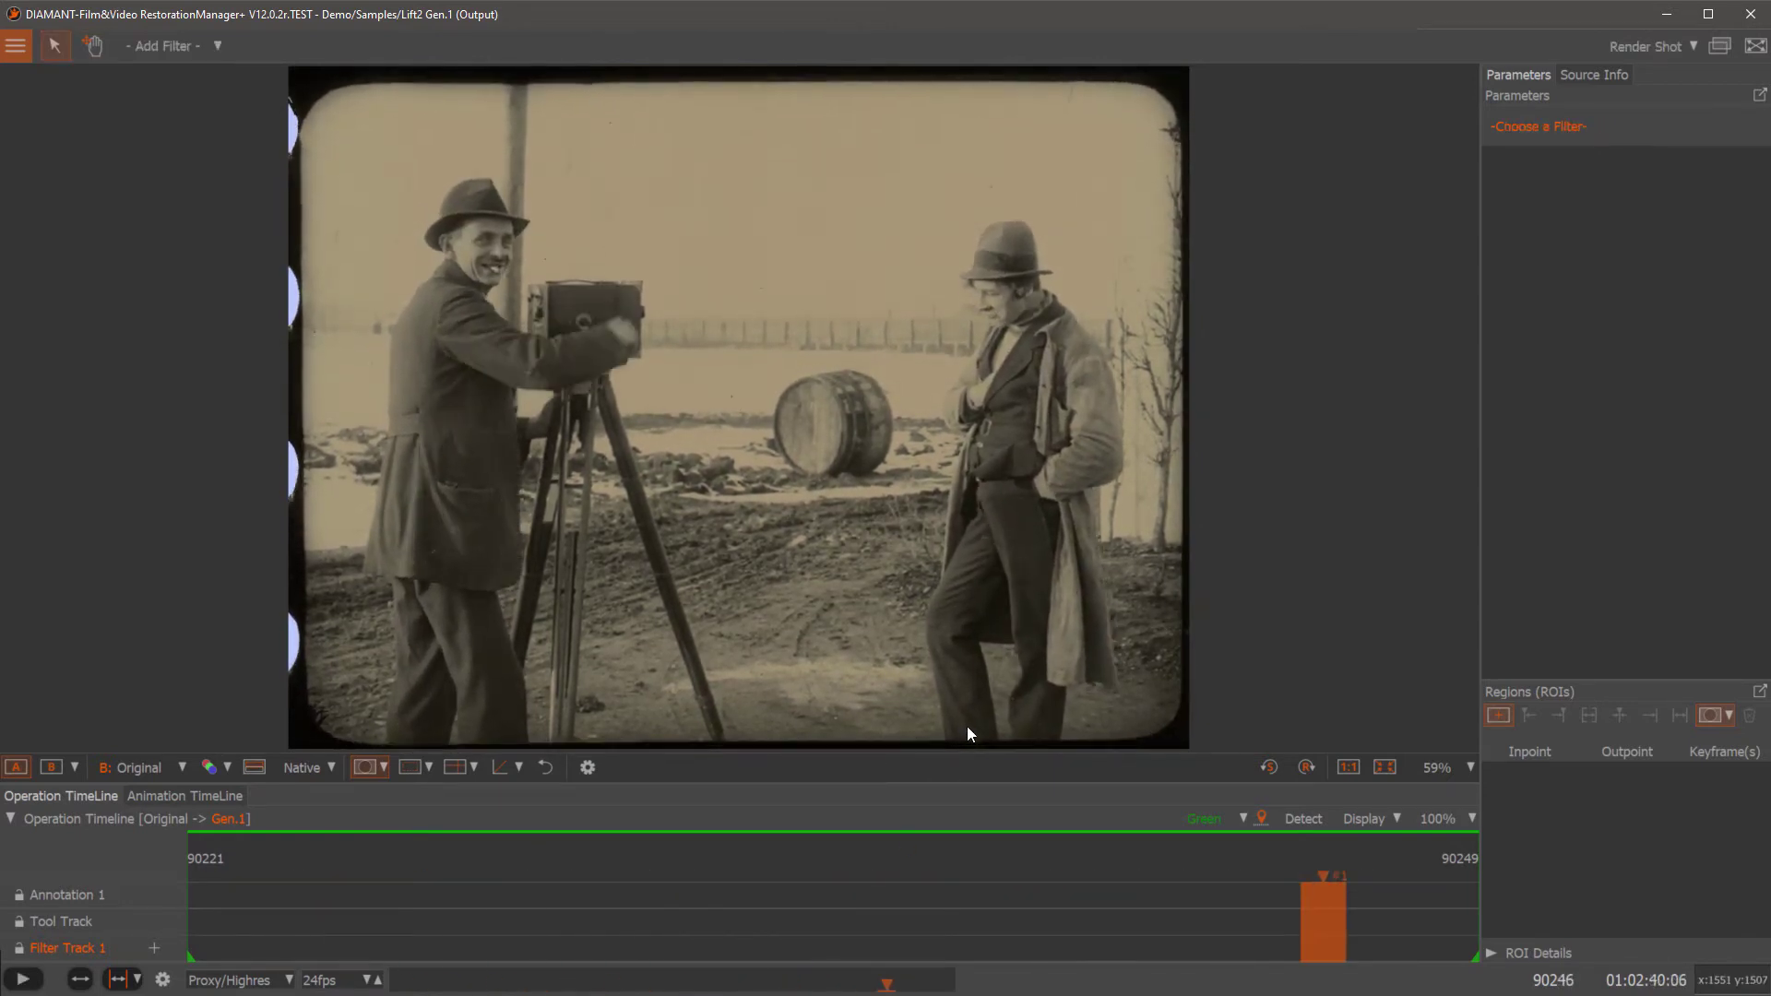
key(space)
key(Left)
key(Left)
key(Left)
key(Left)
key(Home)
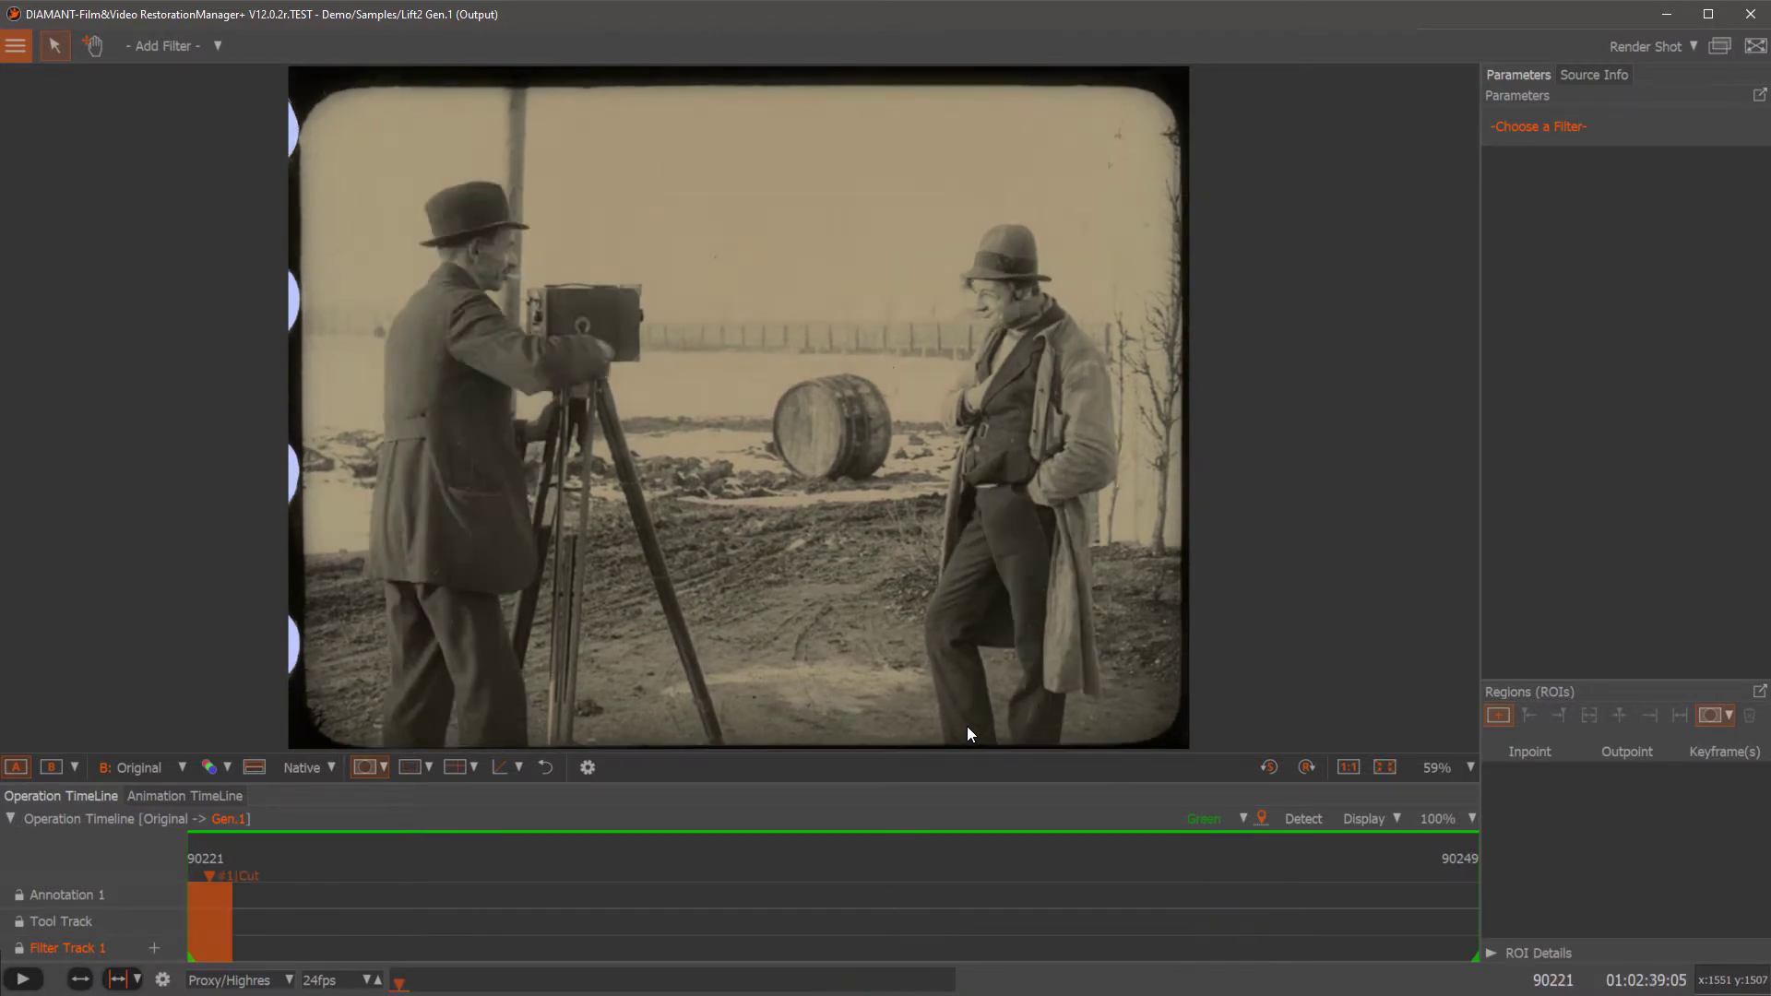
Step: Add a StabAuto filter from the Stabilisation category to Filter Track 1
click(155, 949)
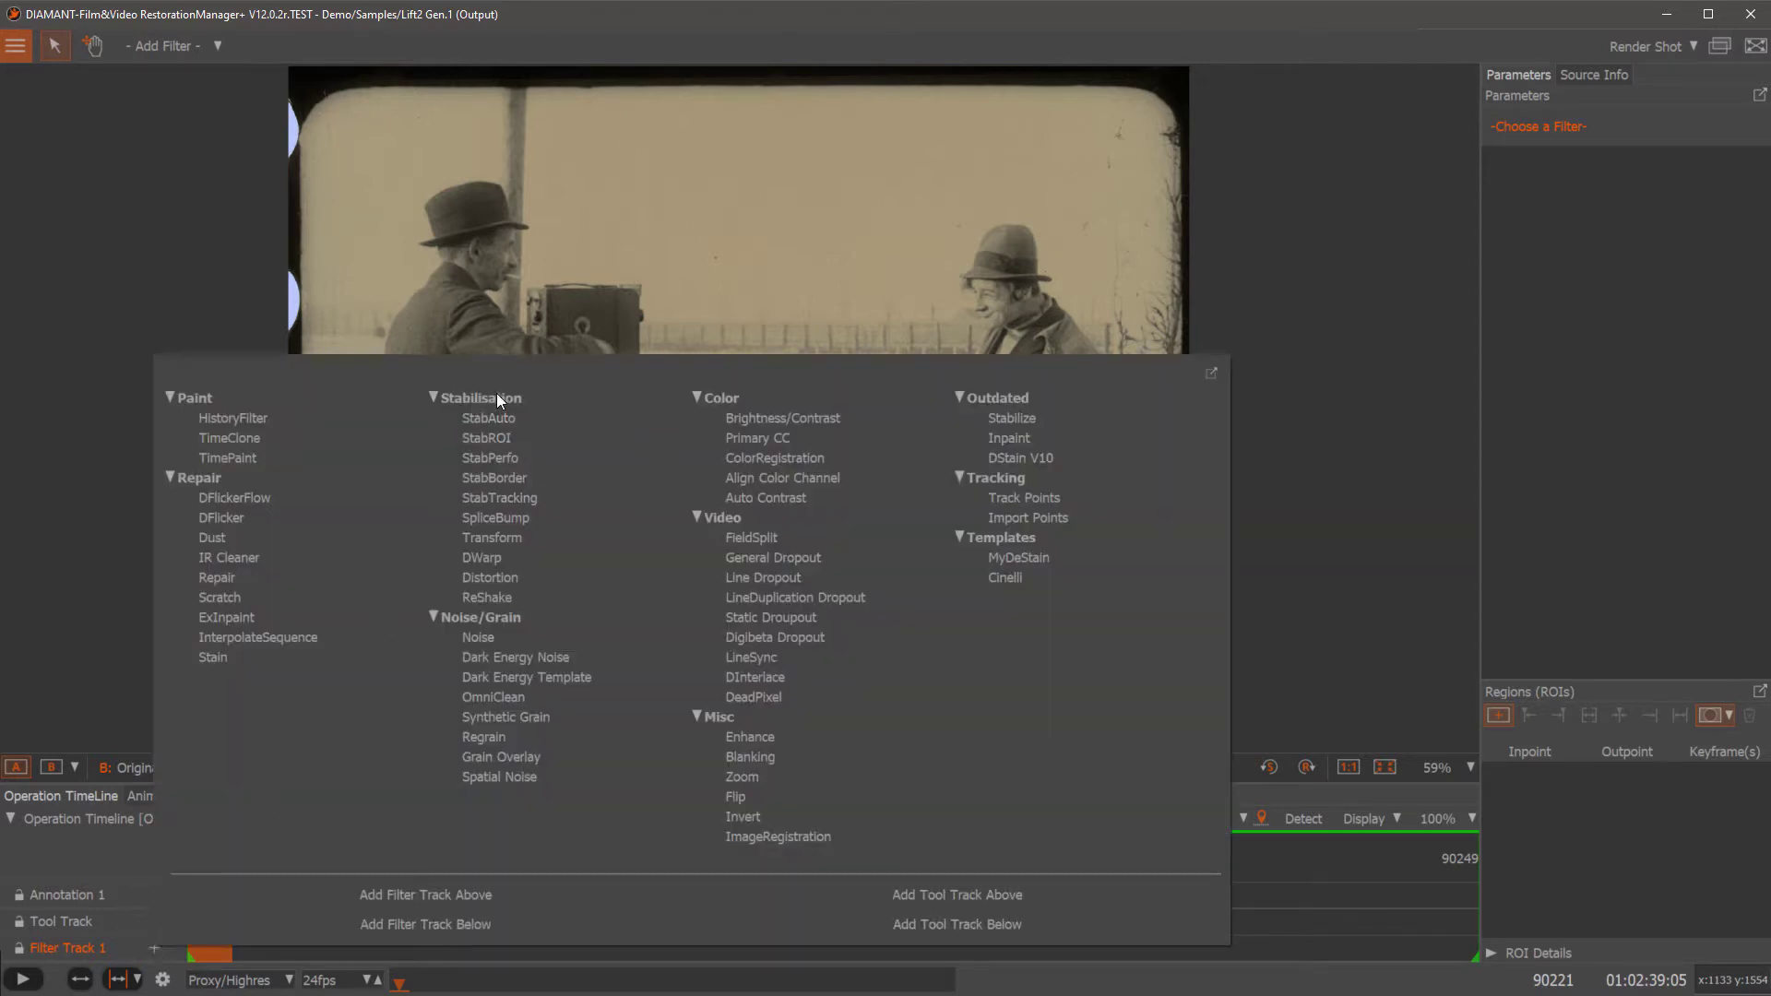
click(496, 418)
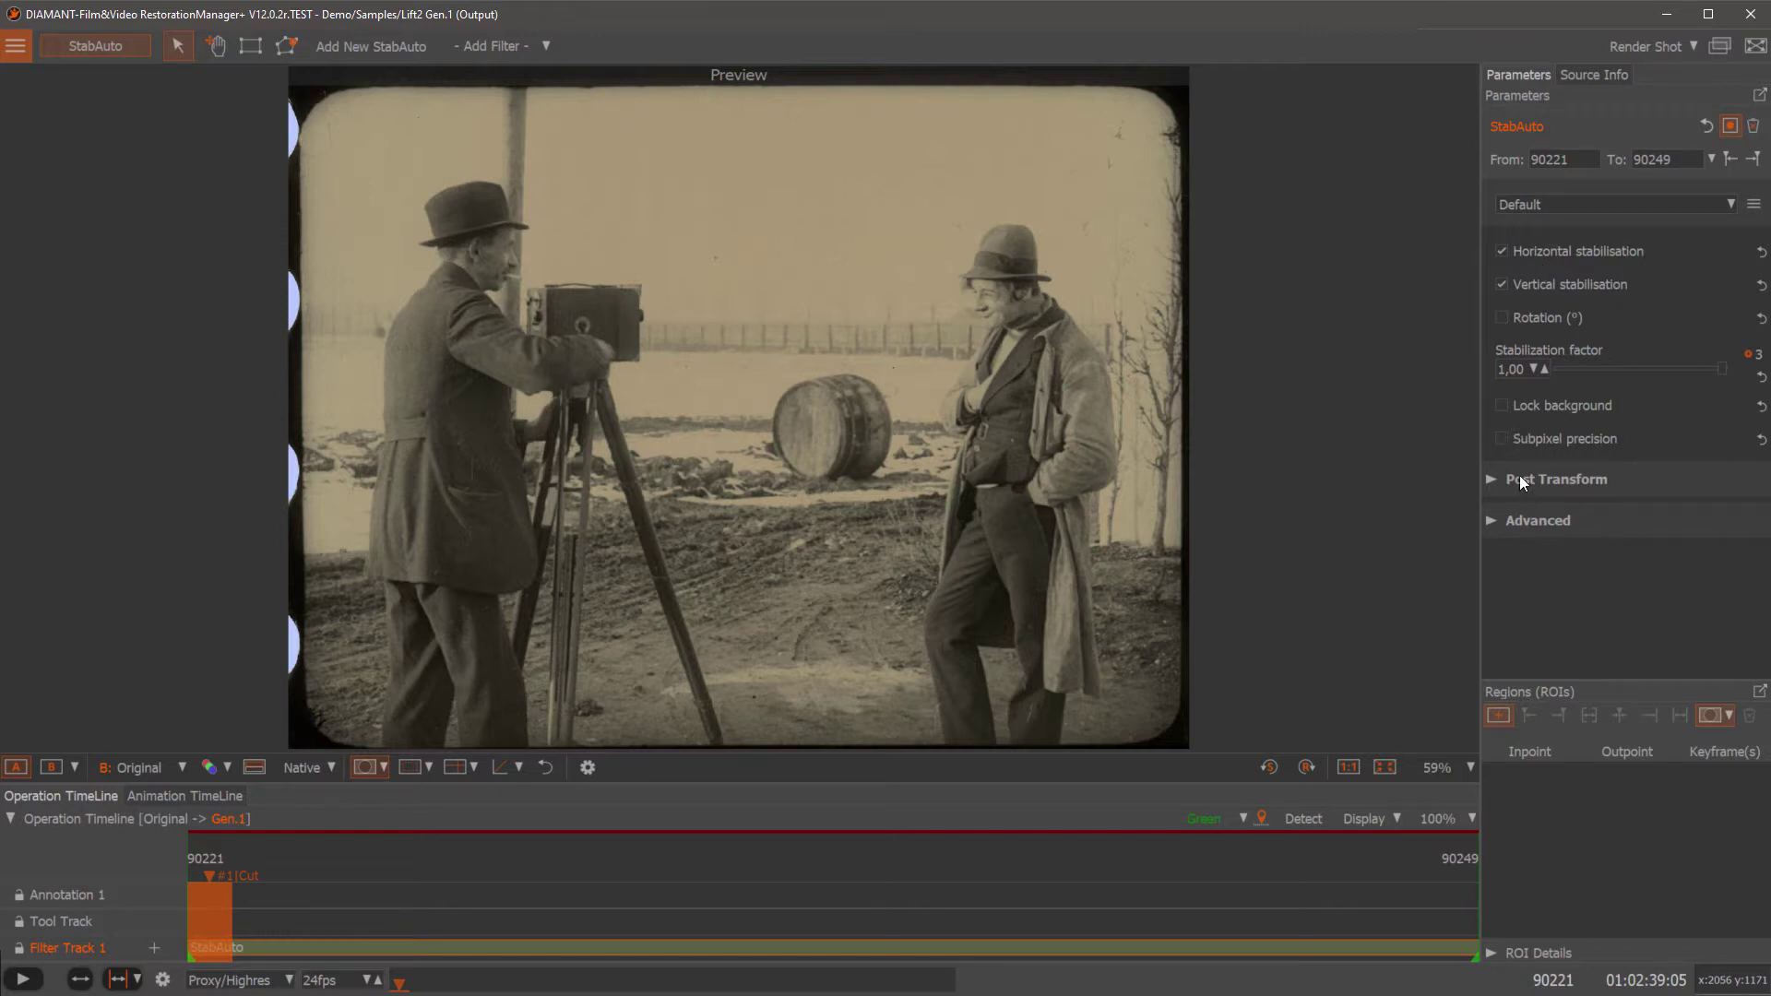
Step: Render the stabilised shot and play it SideBySide Horizontal against the original, stopping at frame 90238
click(1658, 46)
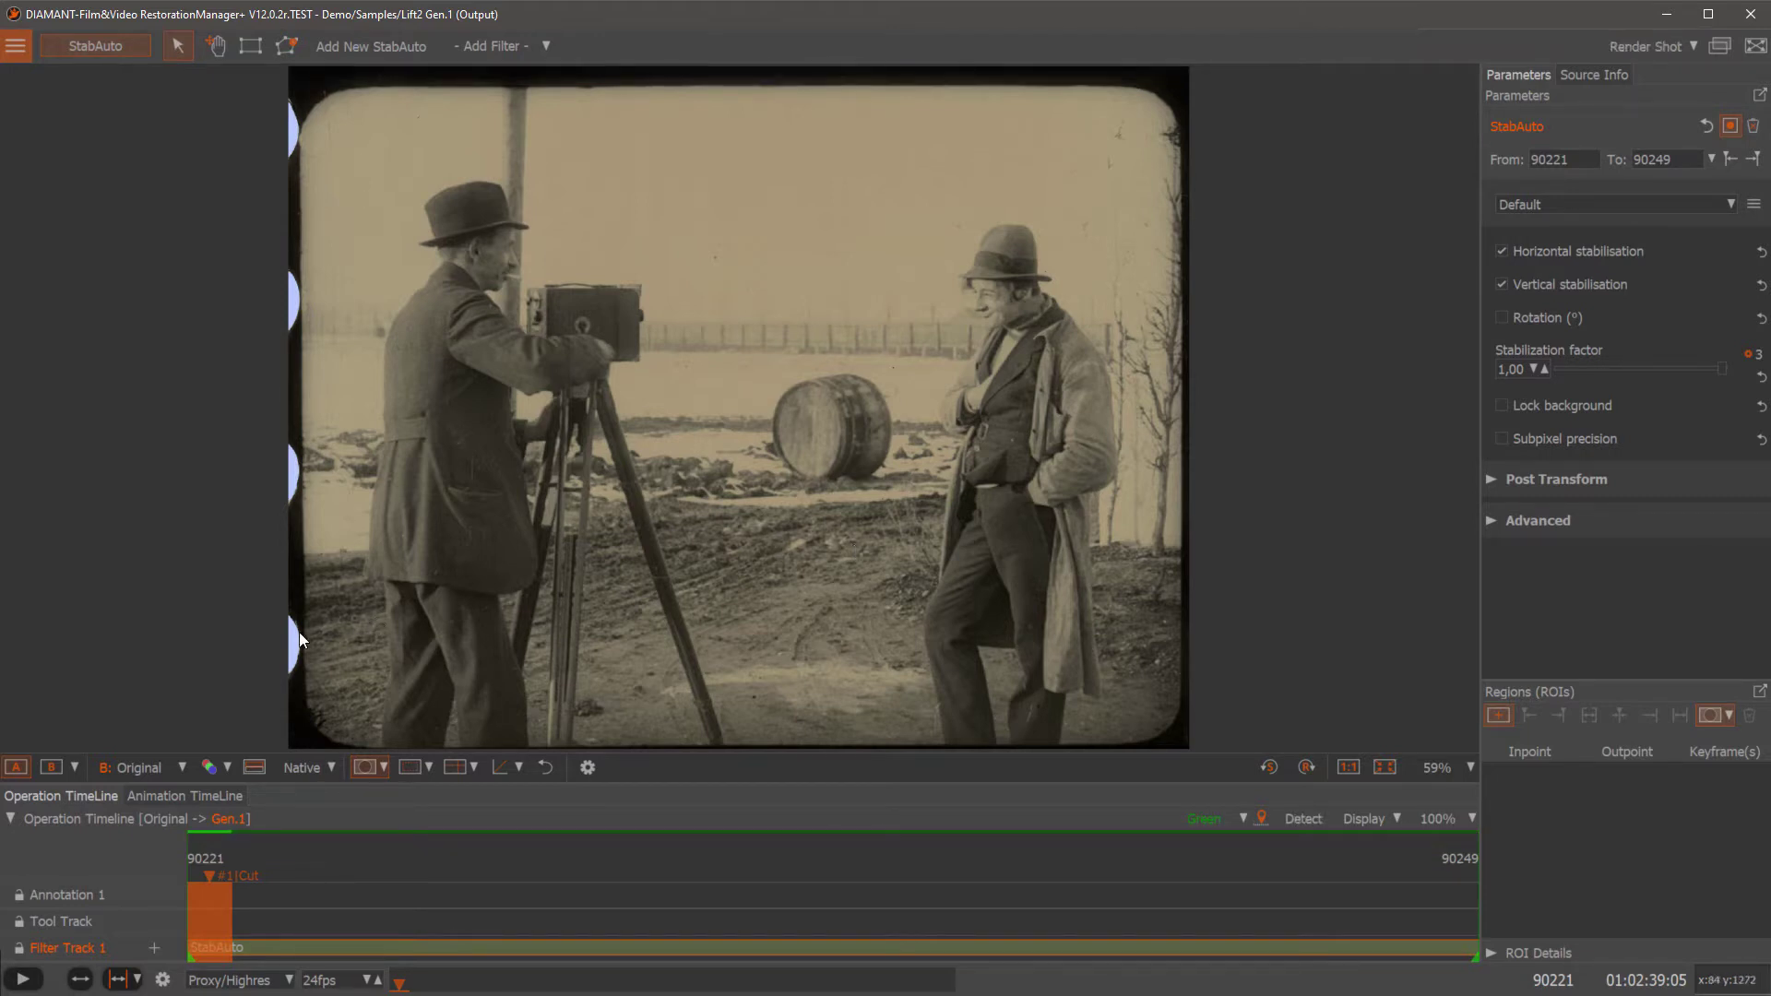
click(75, 770)
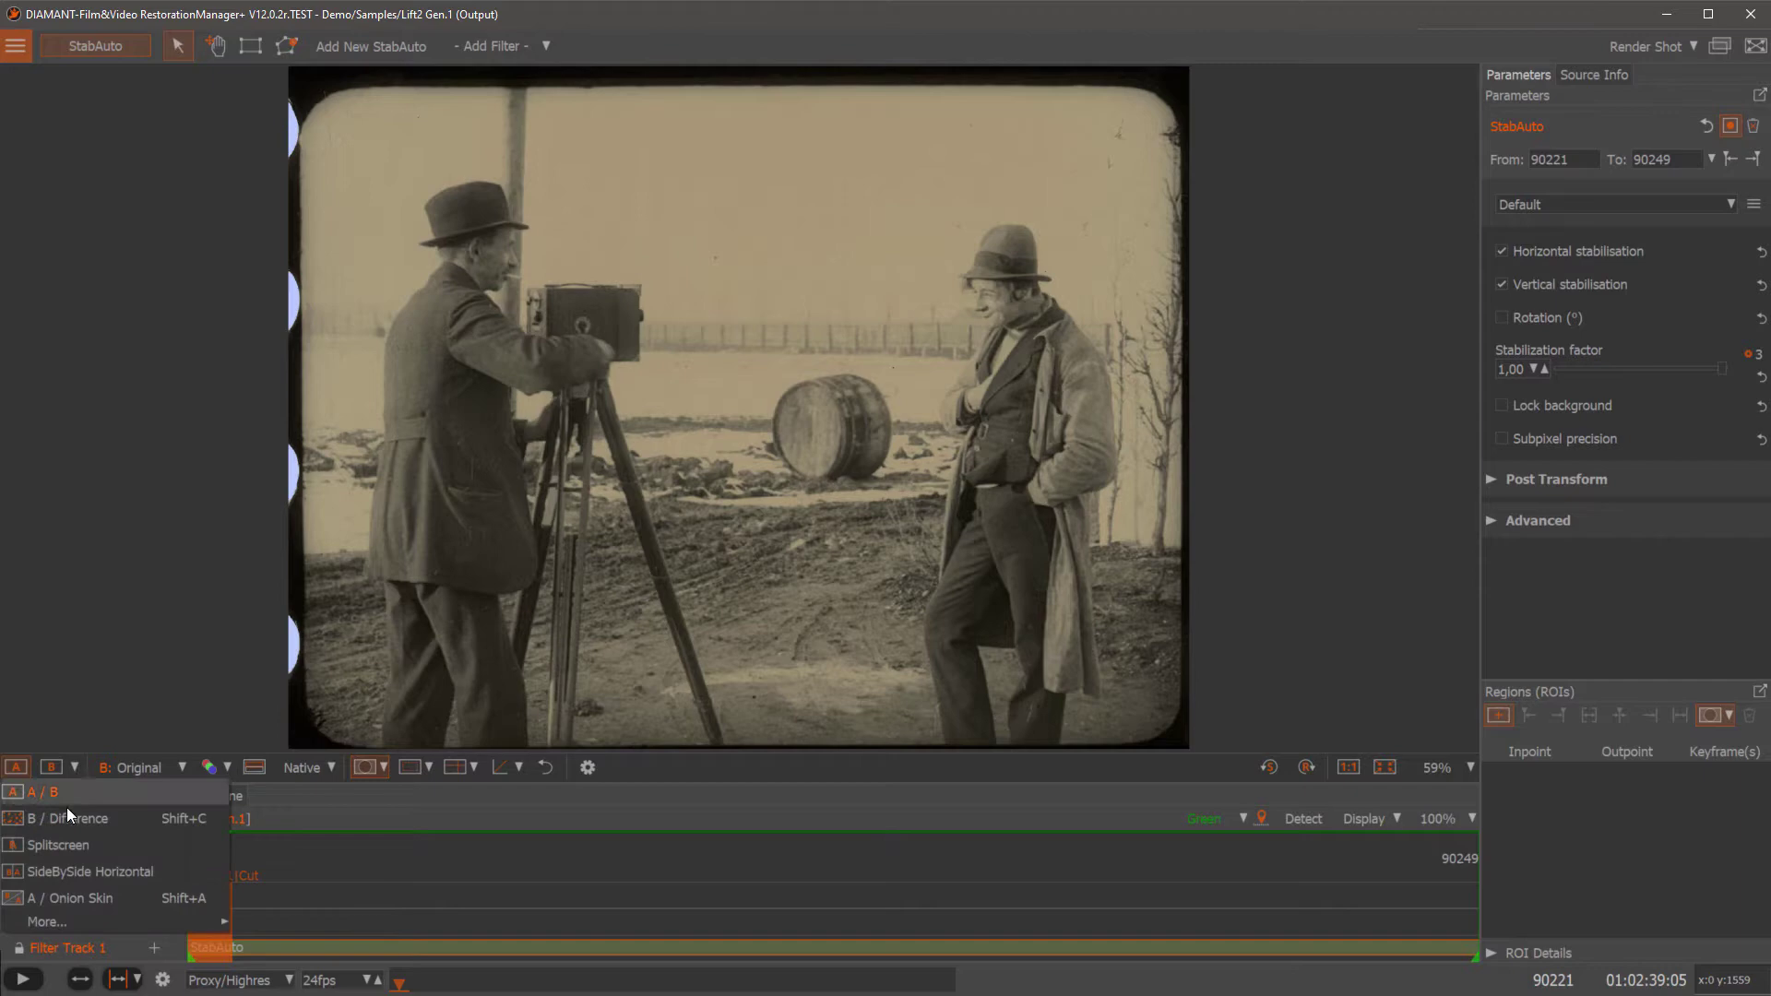
click(70, 875)
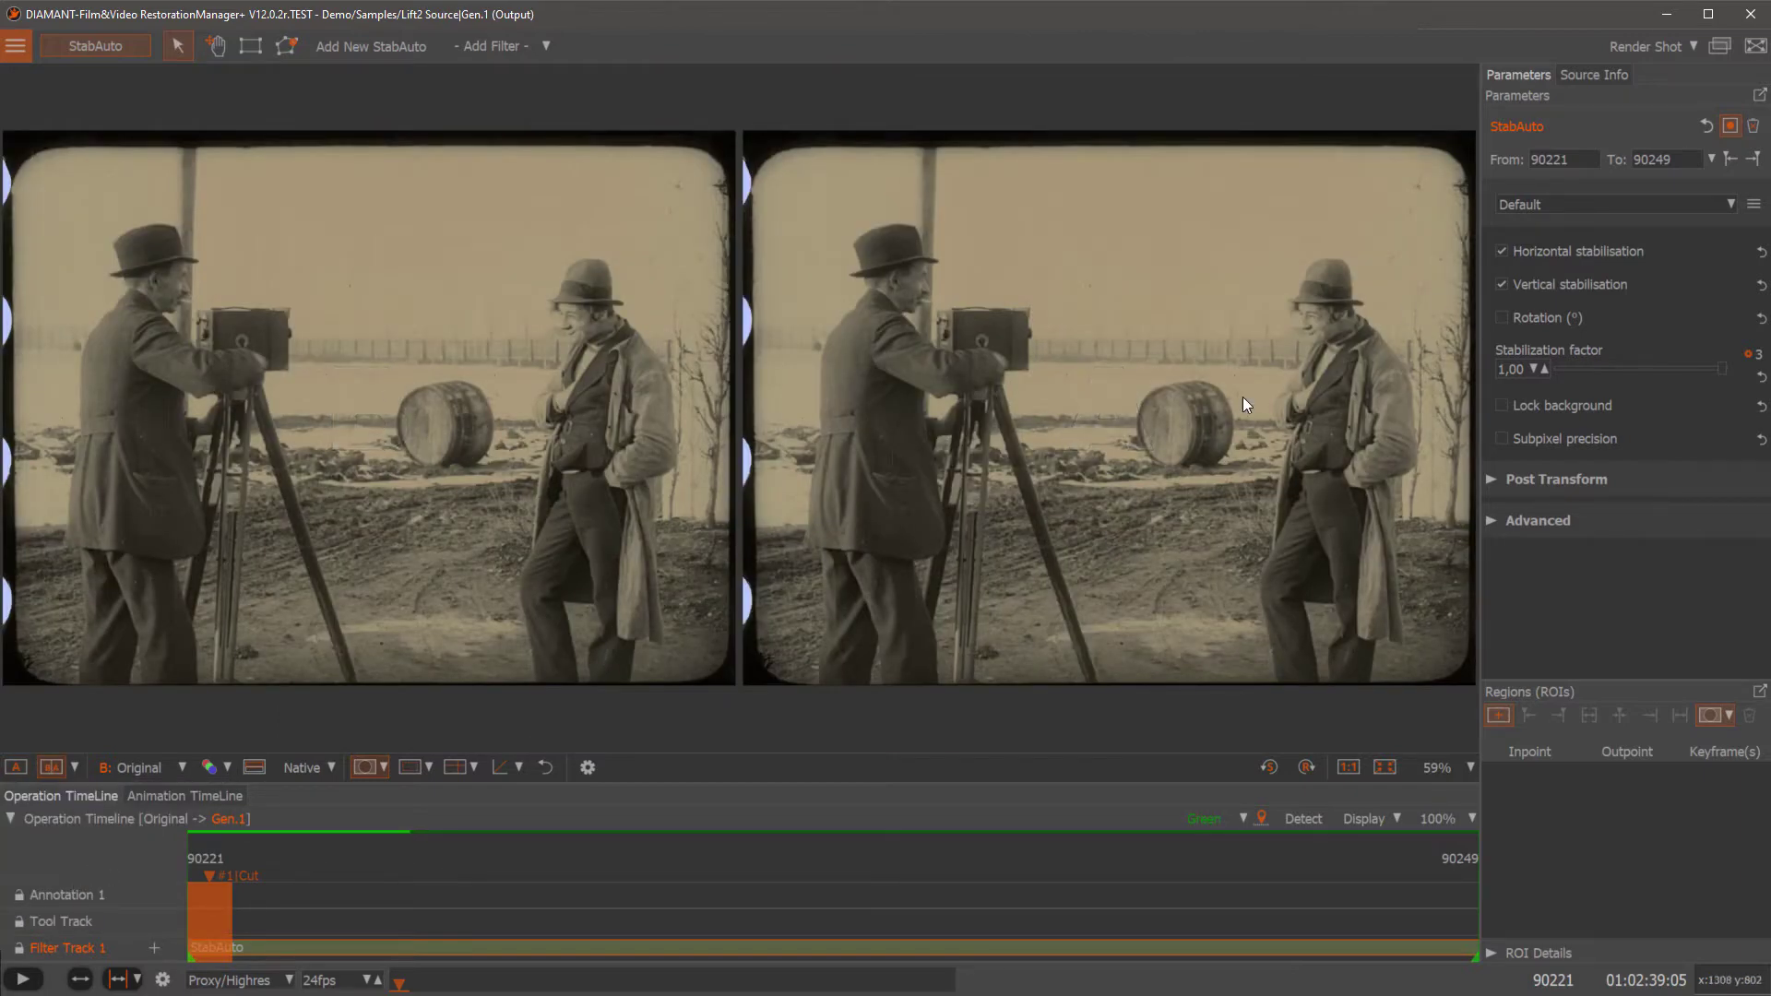
click(34, 981)
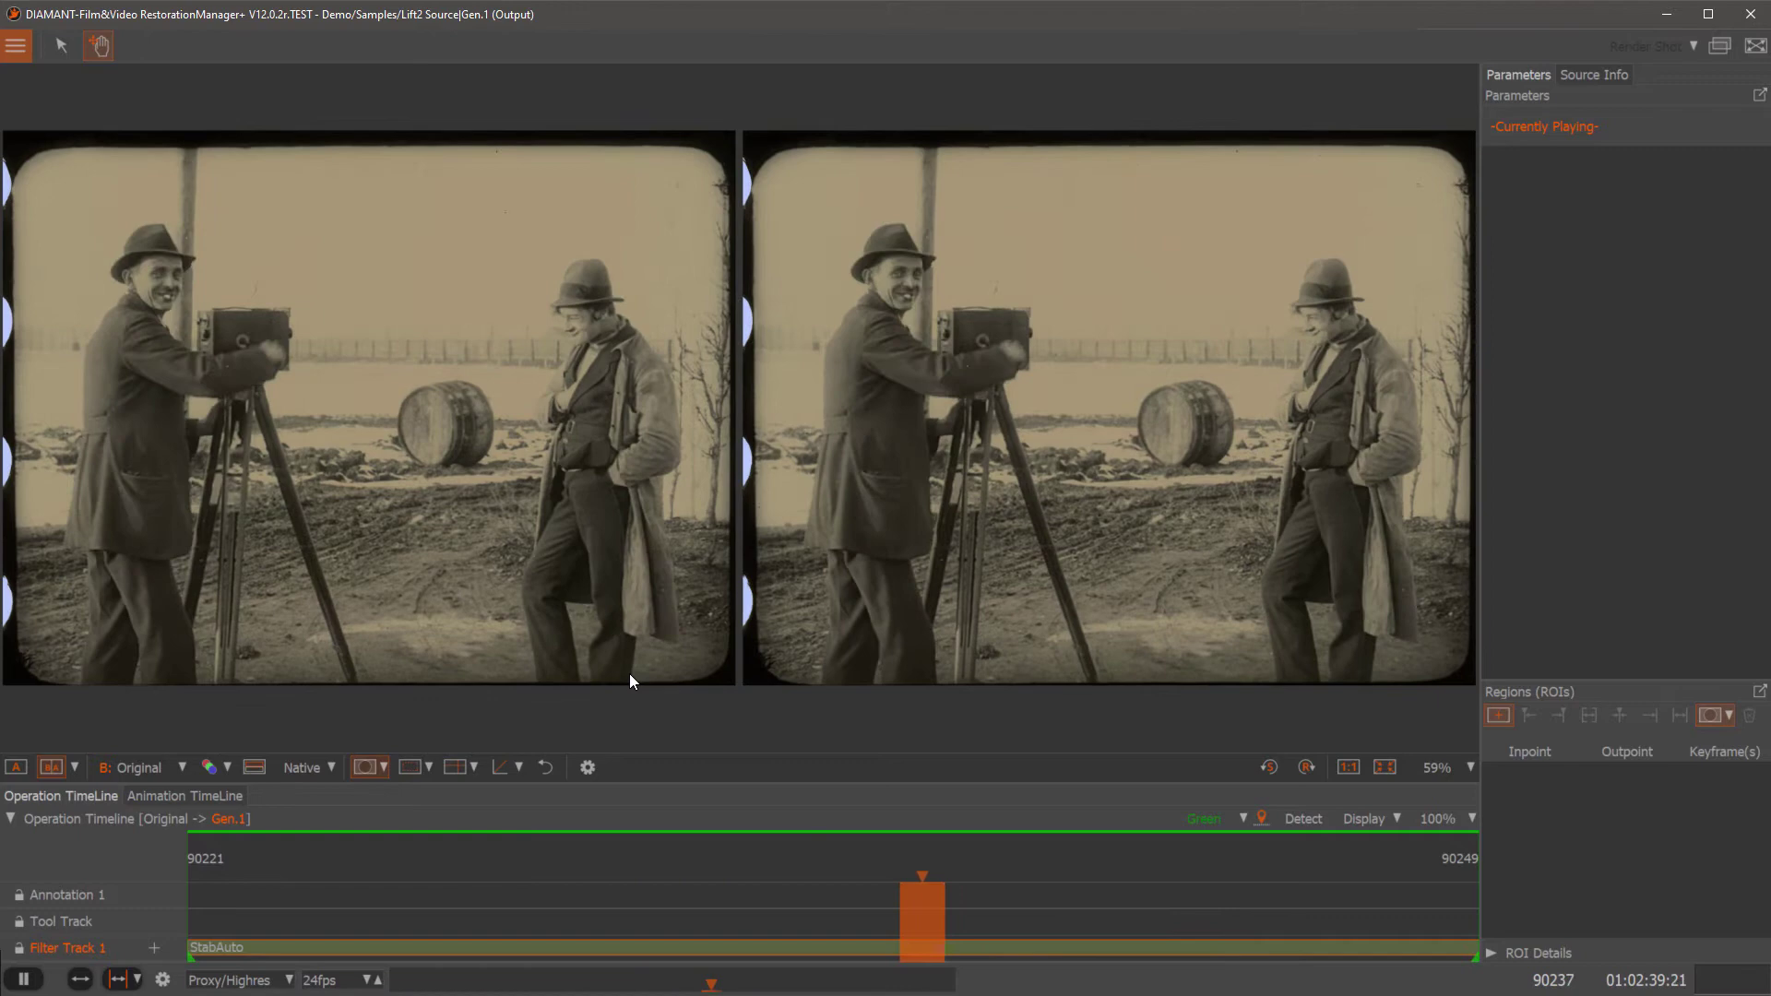
key(space)
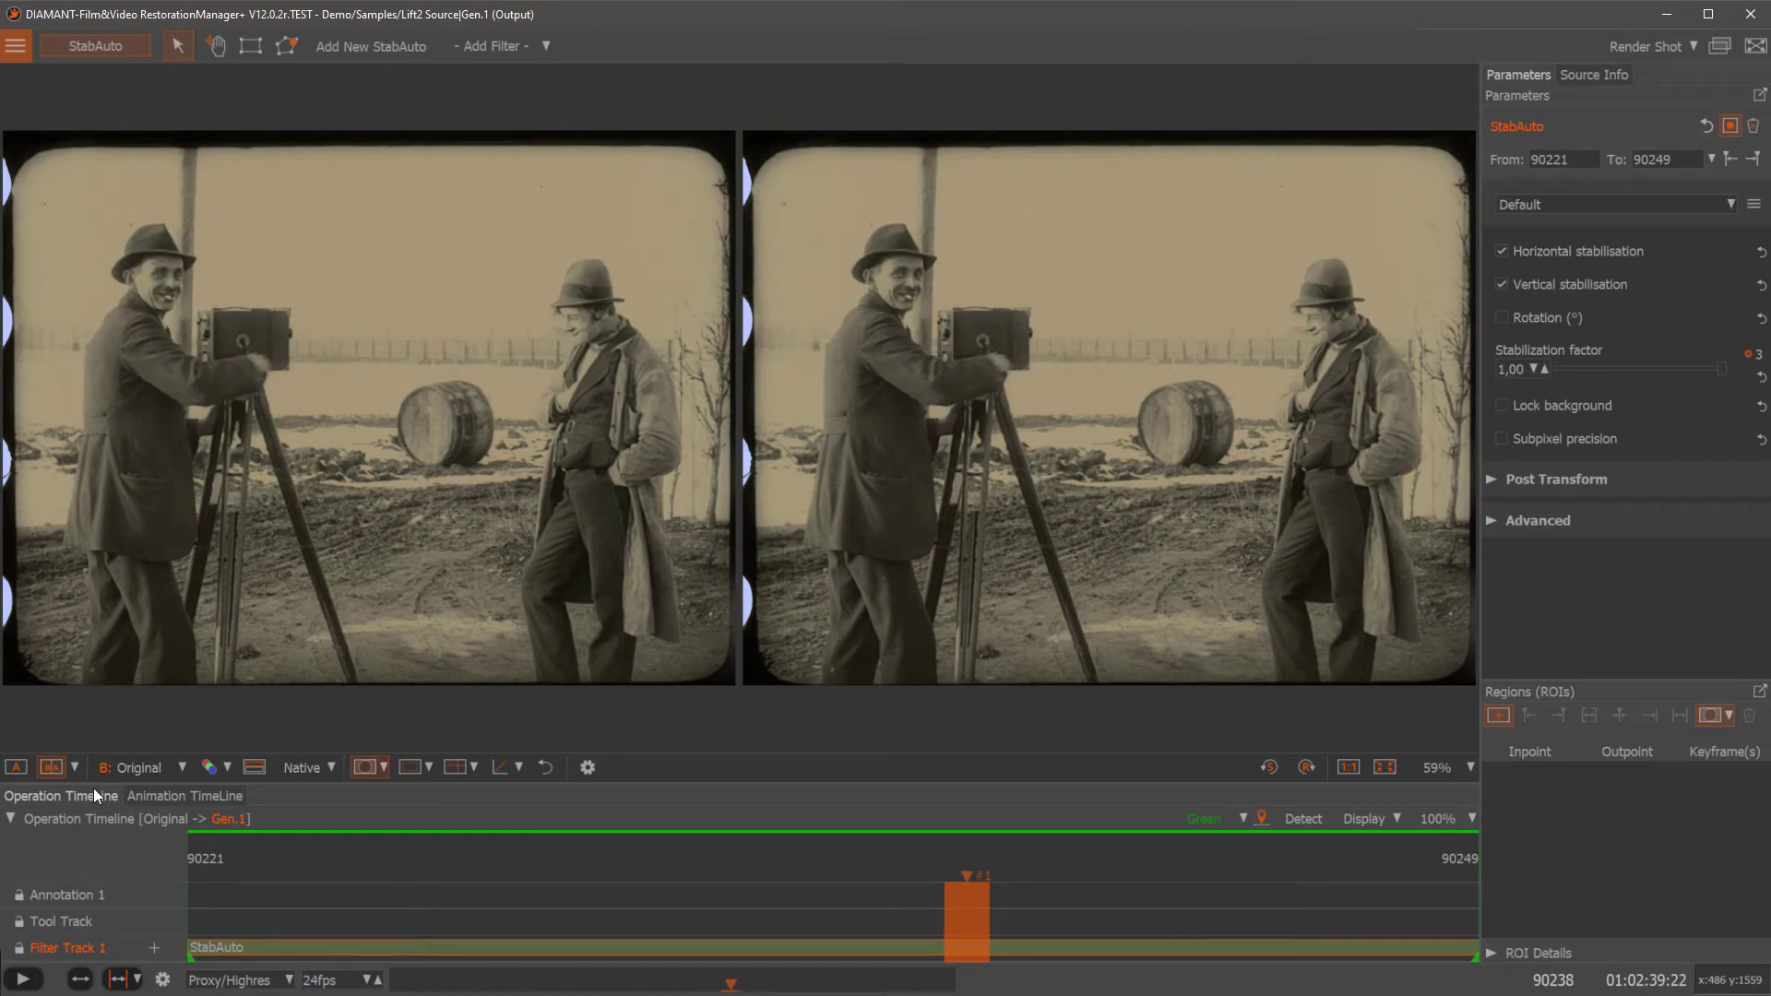
Step: Show StabAuto's Spatial Offset X and Y curves and scrub through frames 90244–90247
click(157, 796)
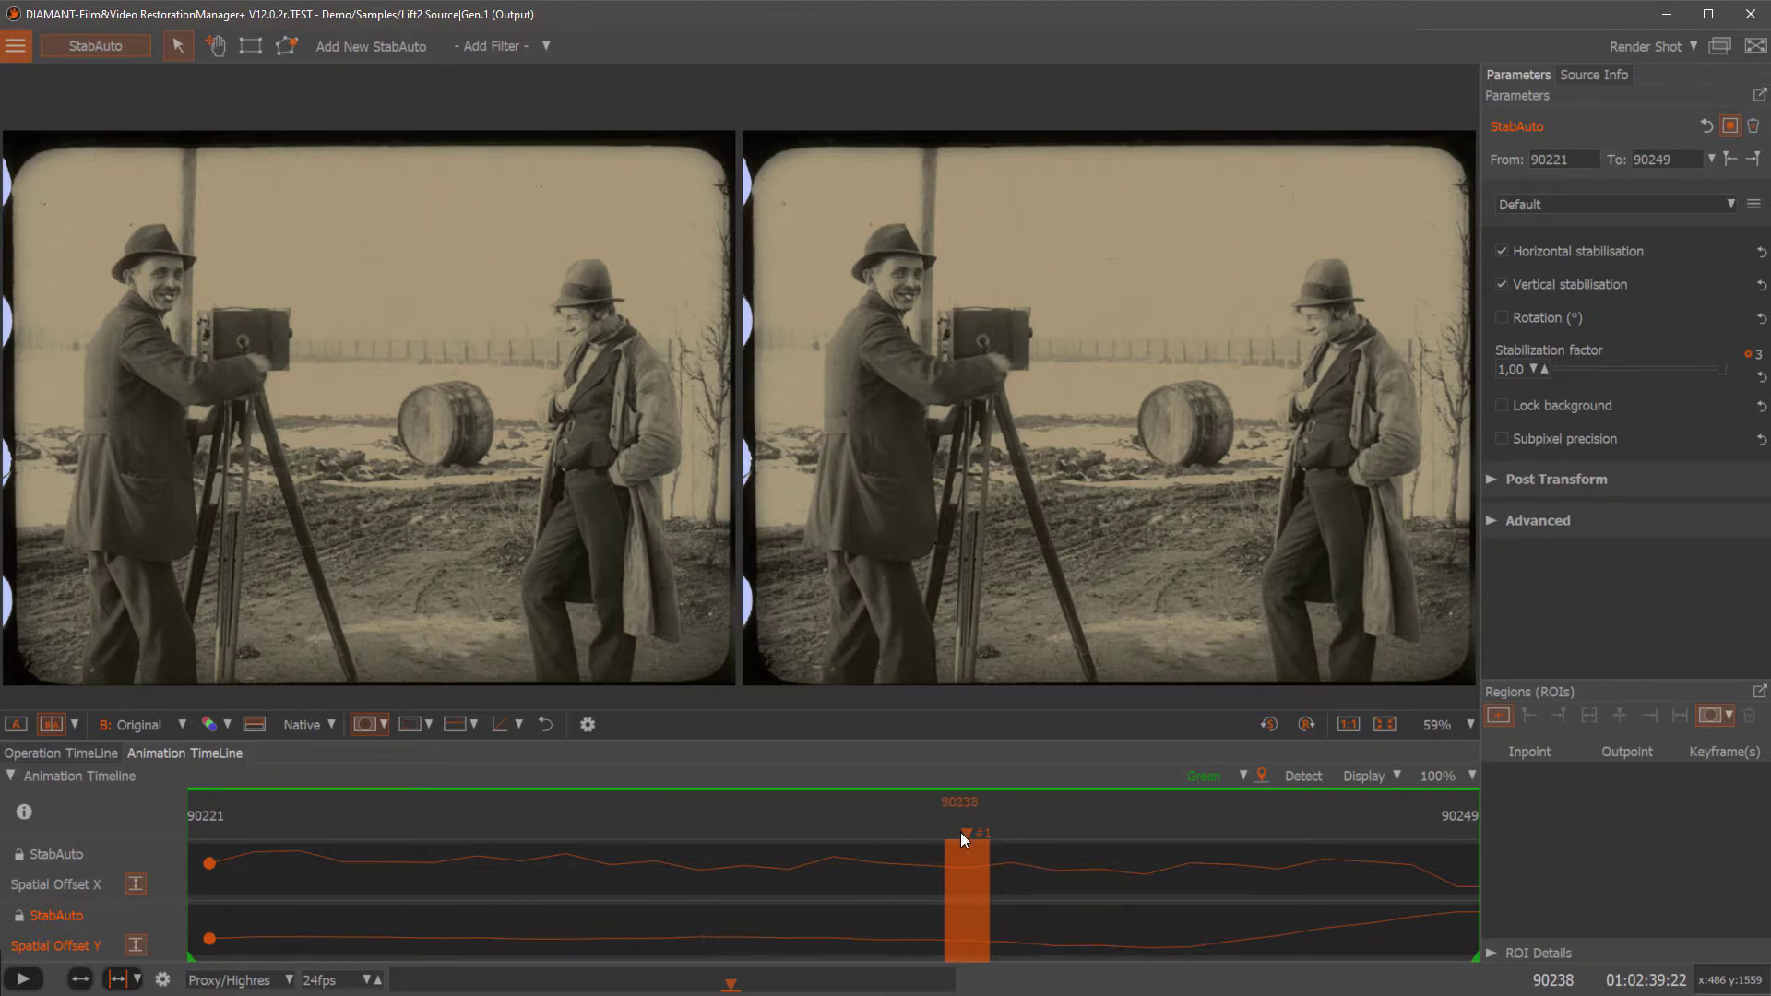
drag(962, 834, 1253, 864)
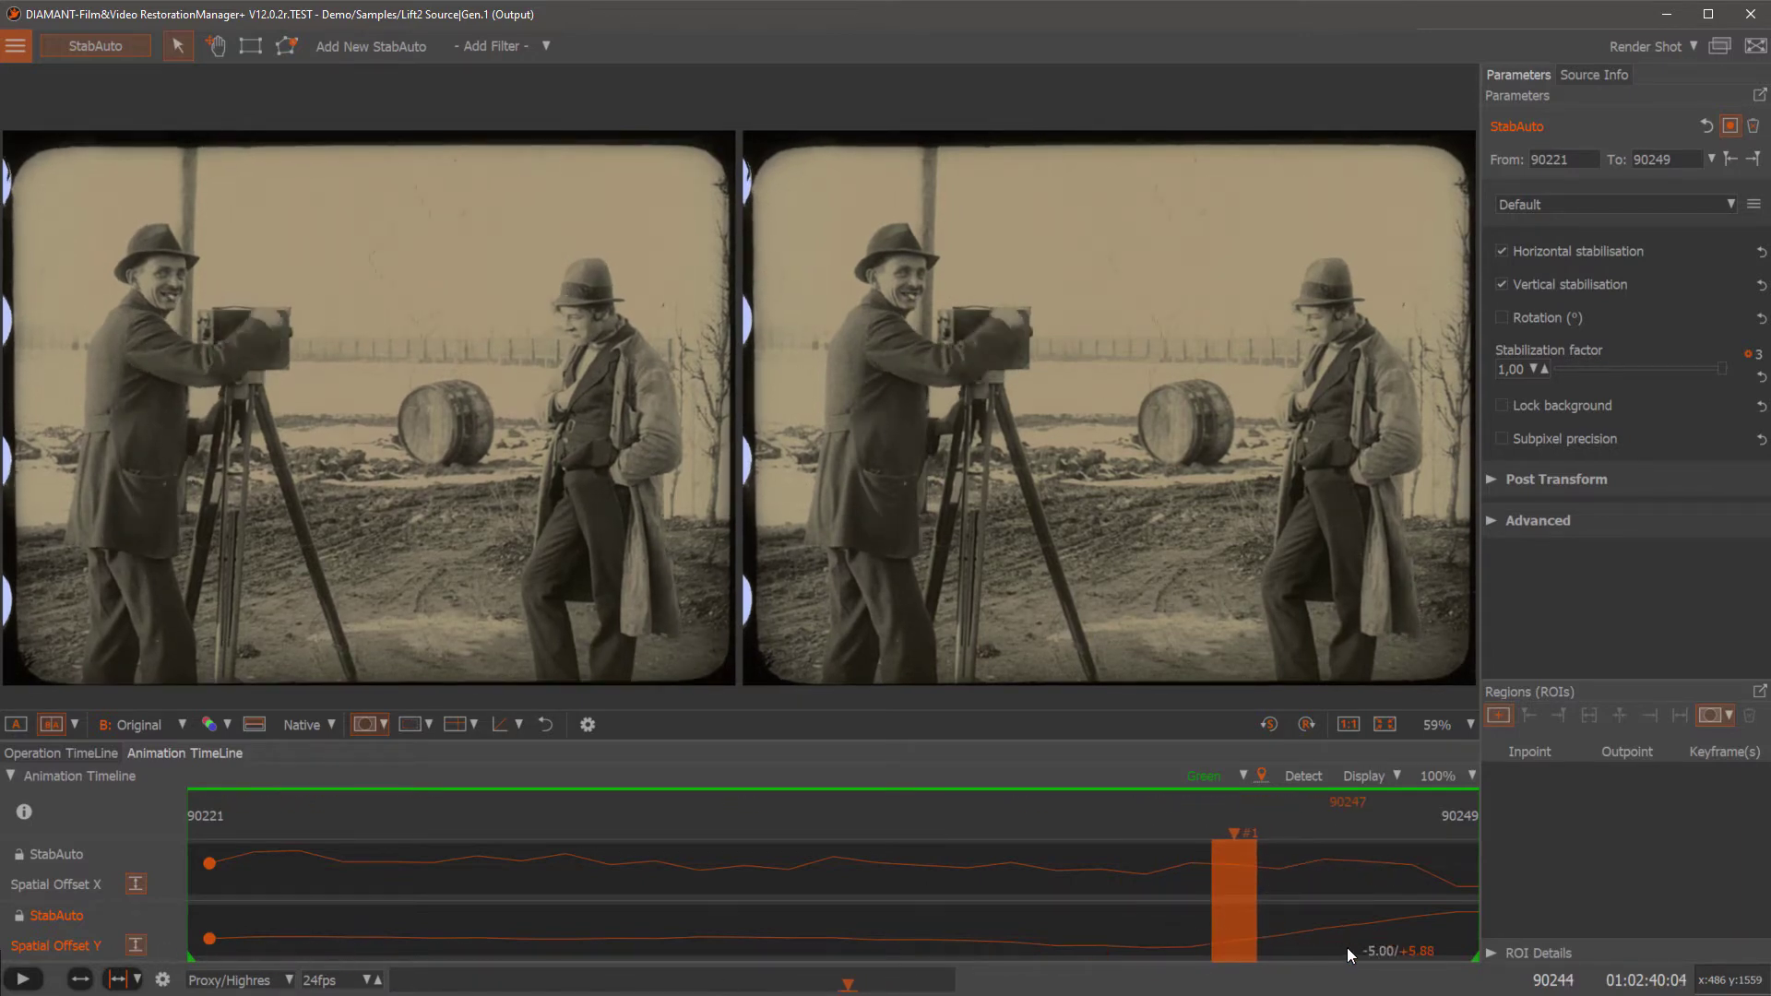
drag(1229, 831, 1181, 894)
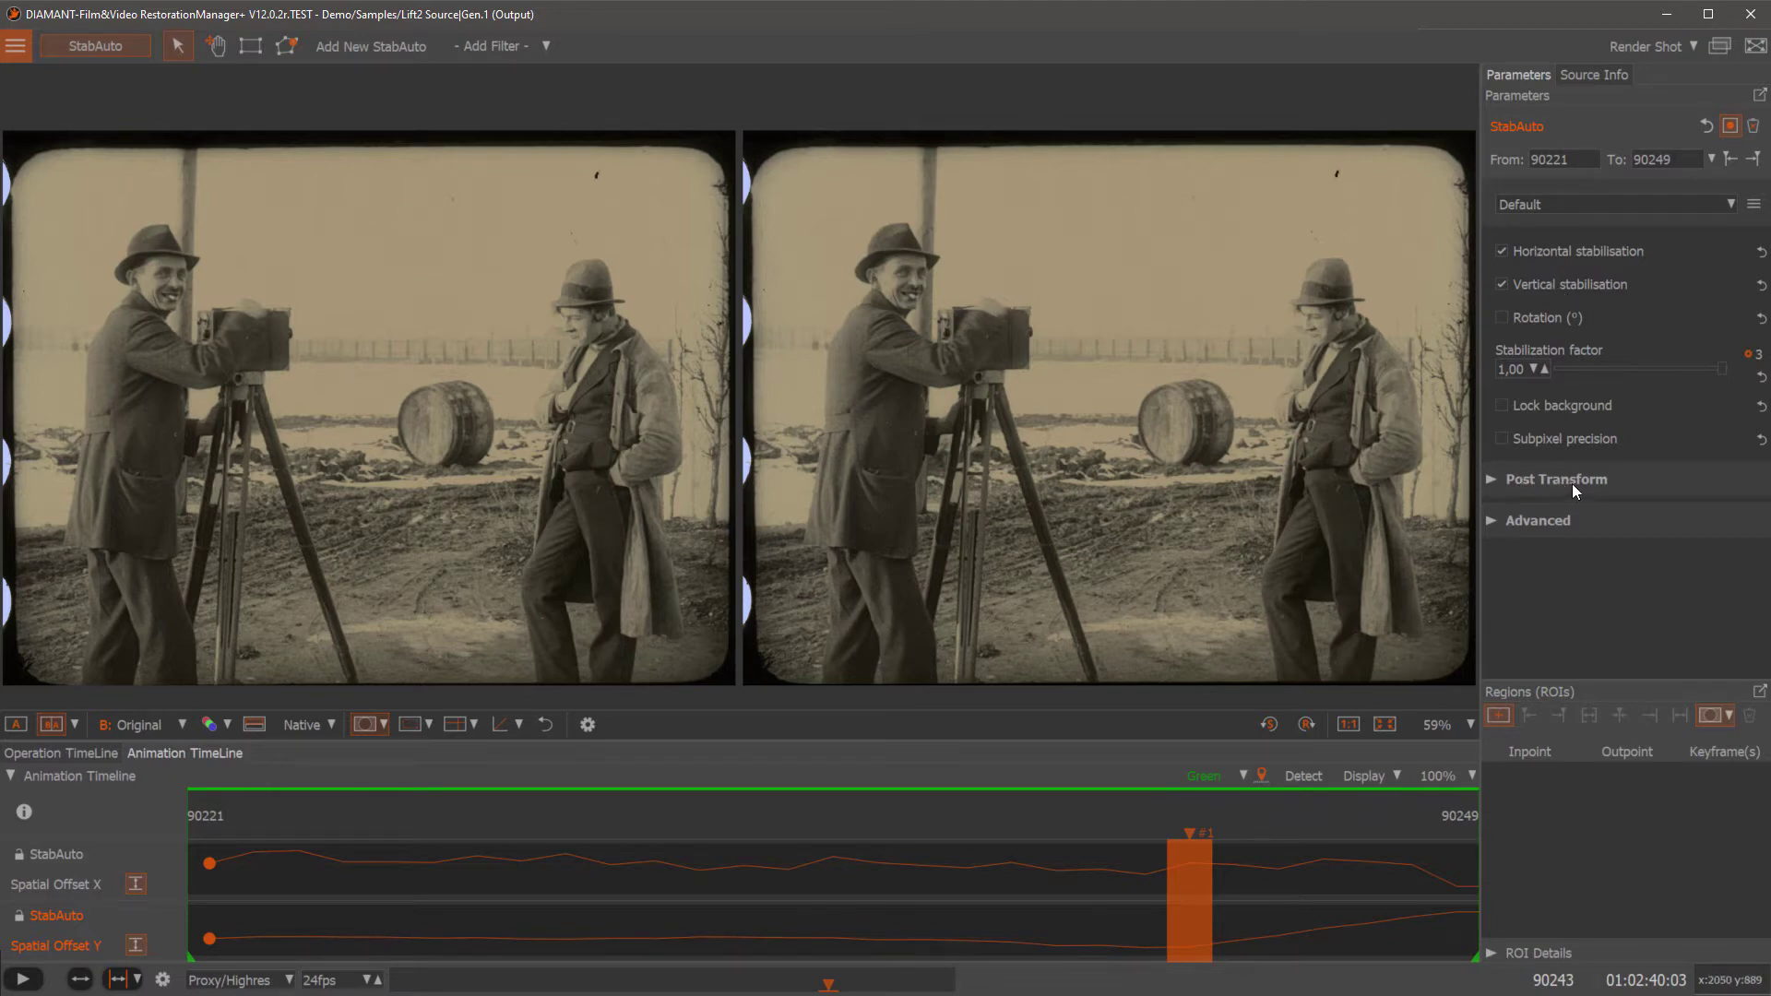
Step: Expand the post-transform Spatial Offset settings and move to frame 90226
click(1494, 482)
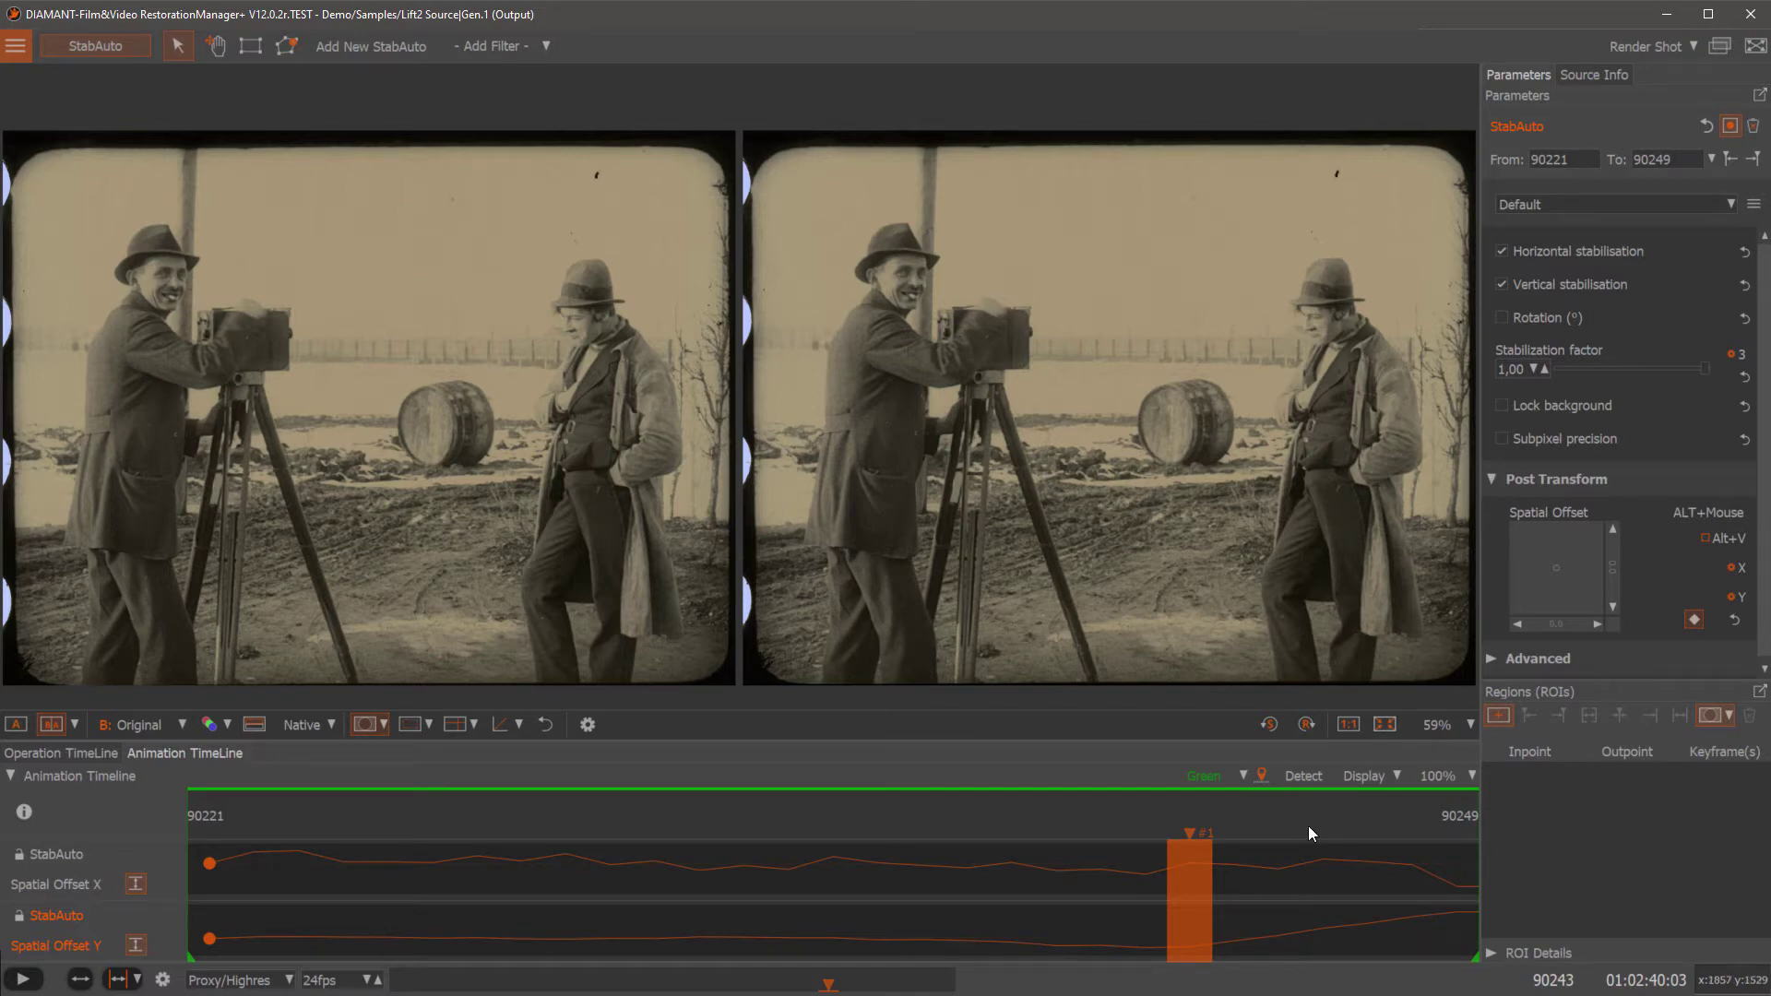
drag(1192, 834, 217, 858)
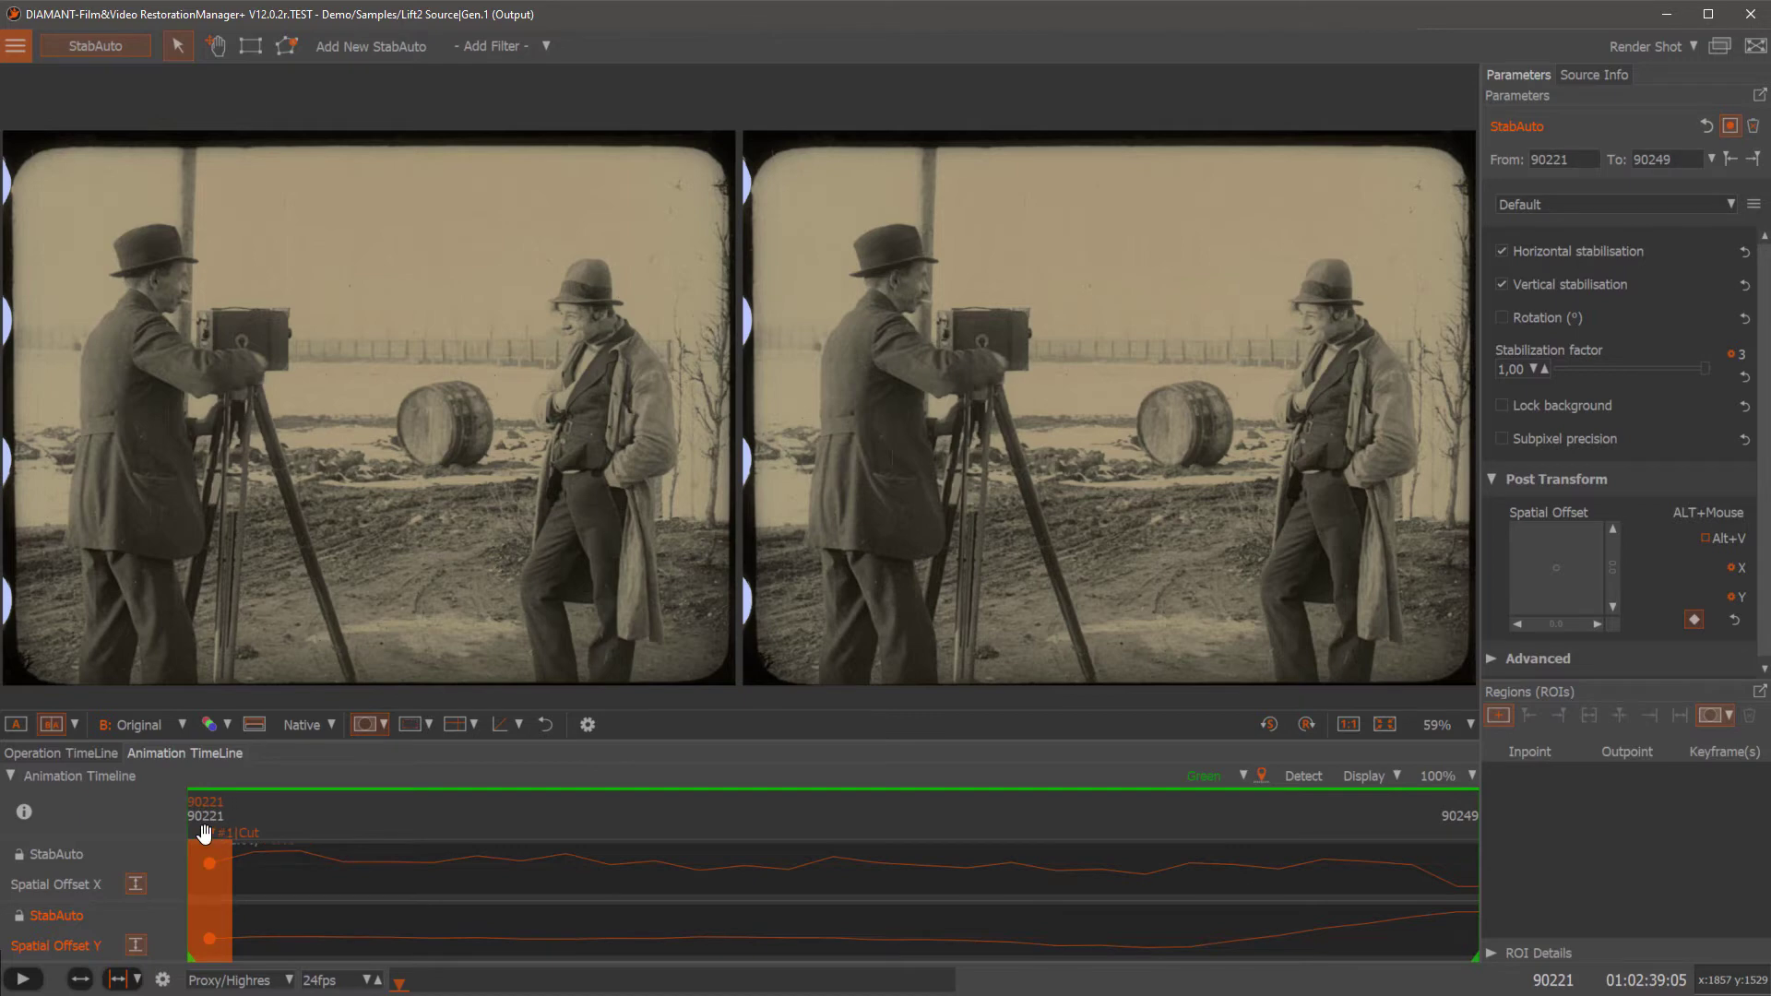
drag(204, 833, 423, 868)
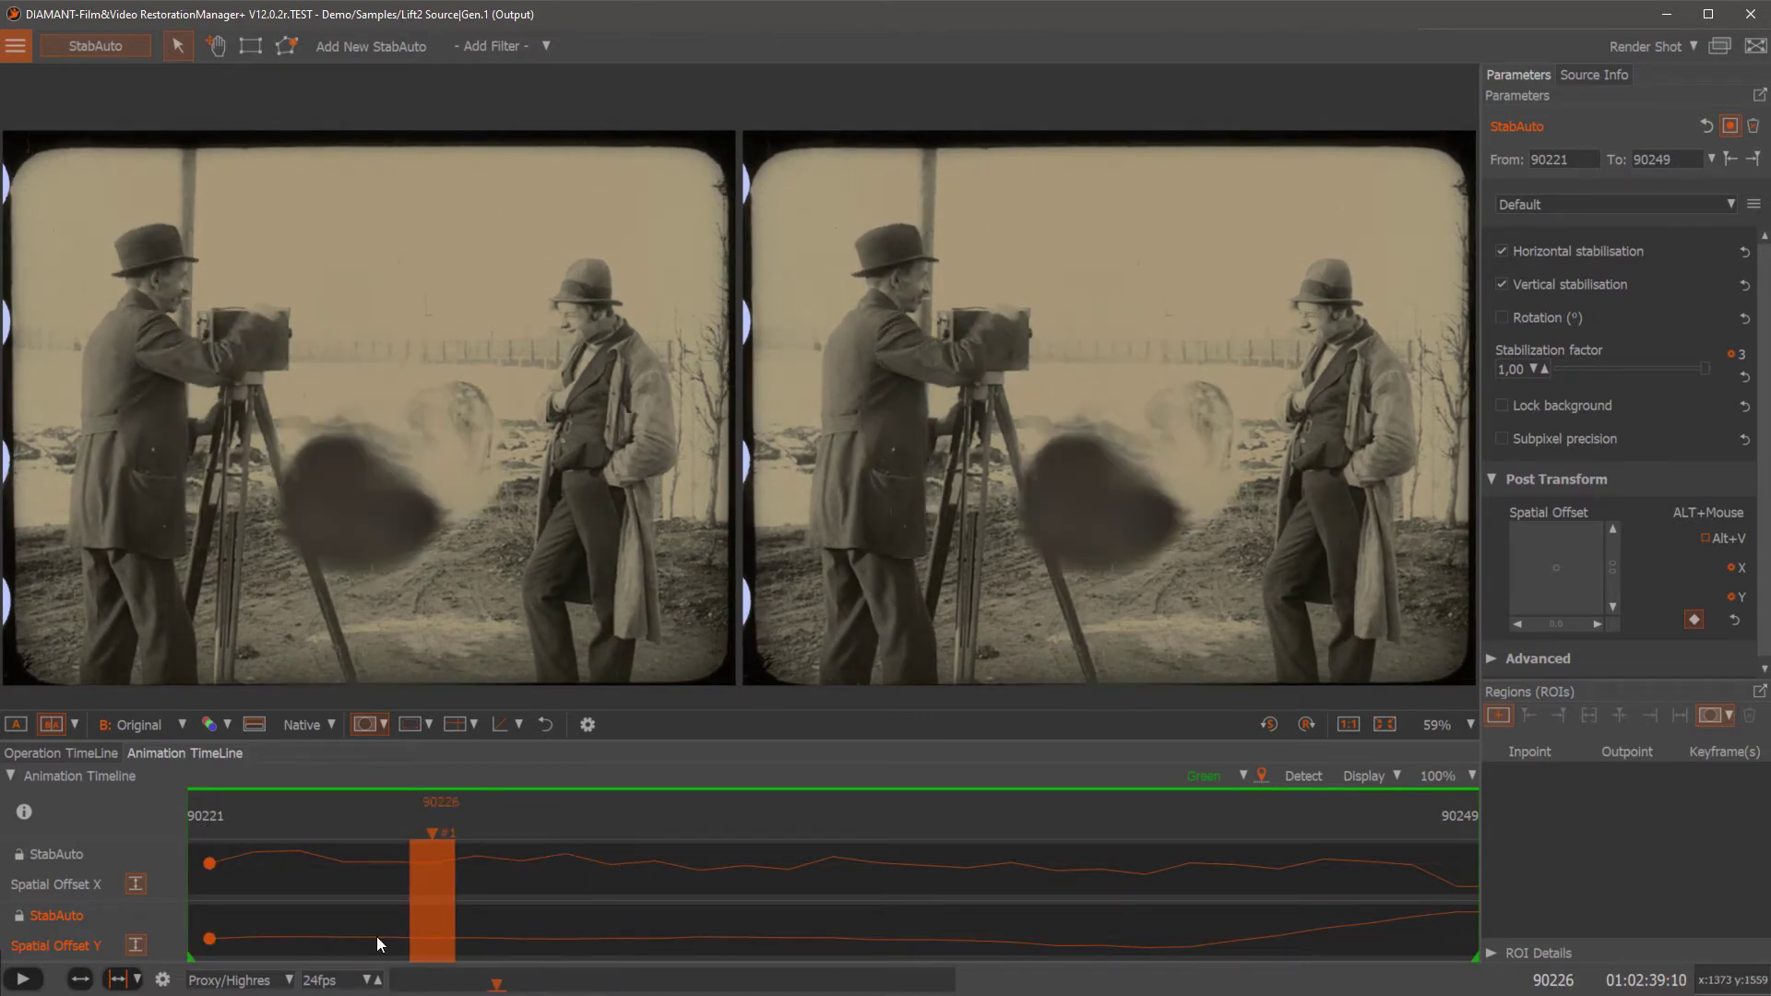
Step: Key the Spatial Offset curves at 90226, raising Y to +4.60, then step to frame 90228
click(433, 938)
drag(429, 934, 435, 922)
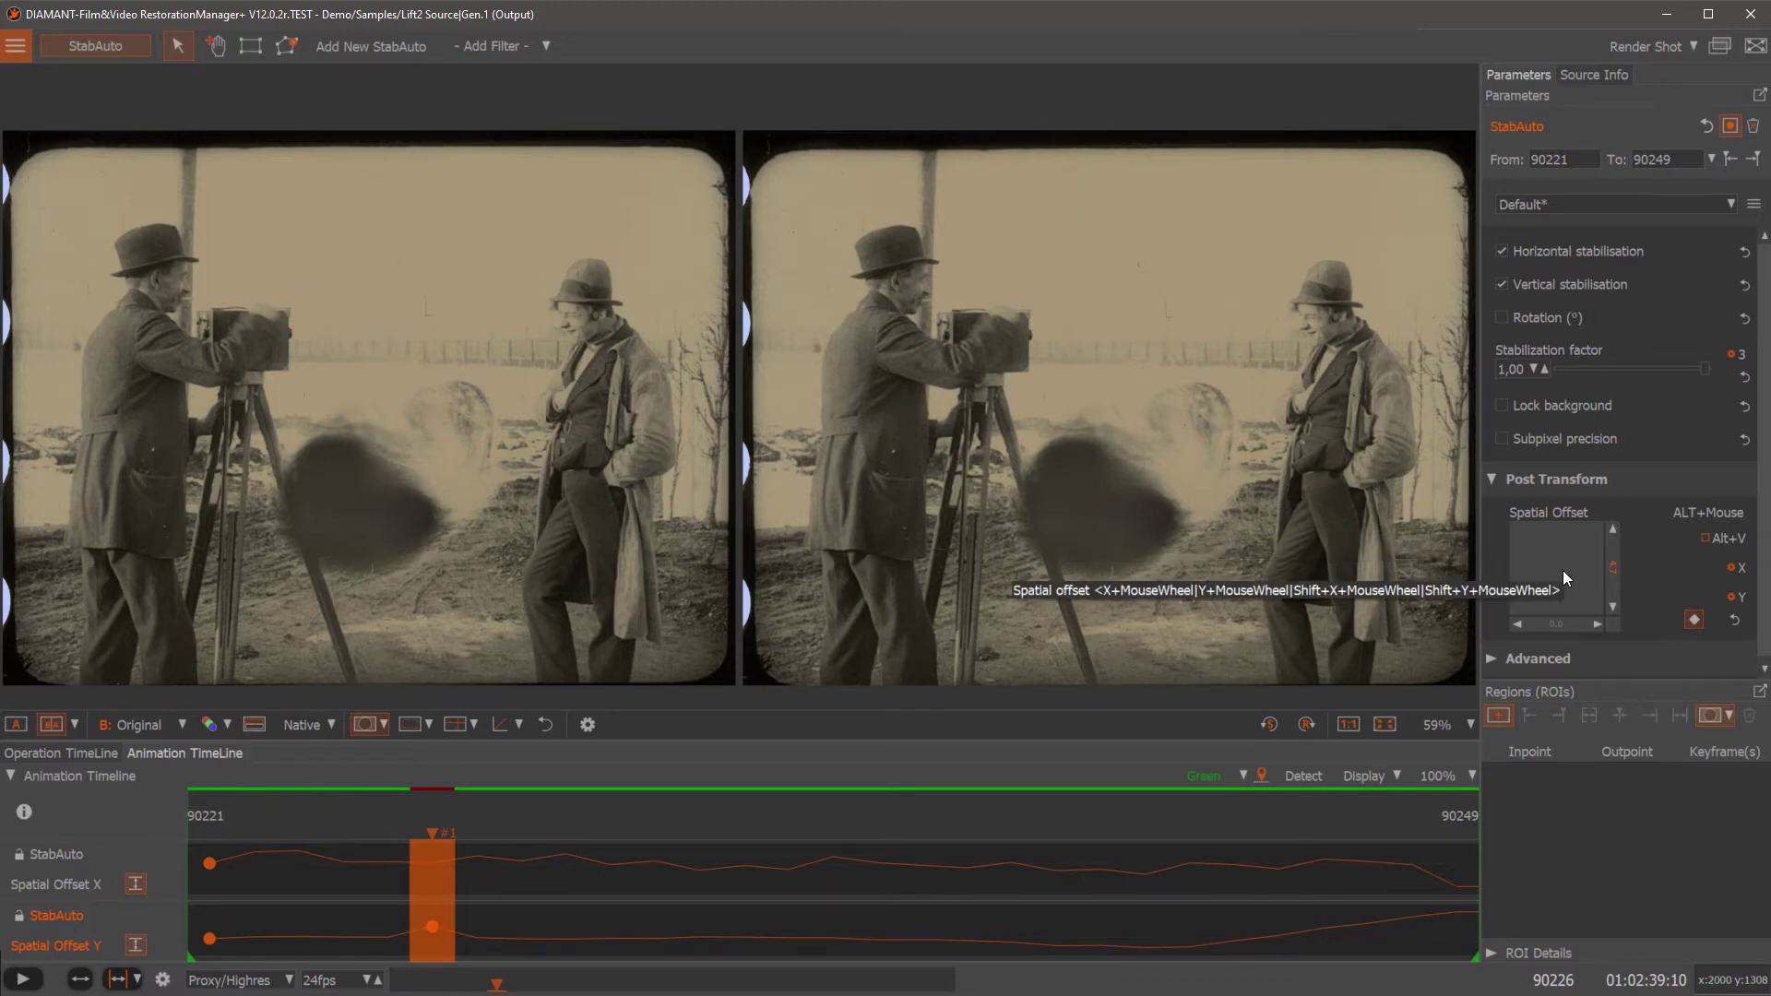
drag(1562, 570, 1607, 524)
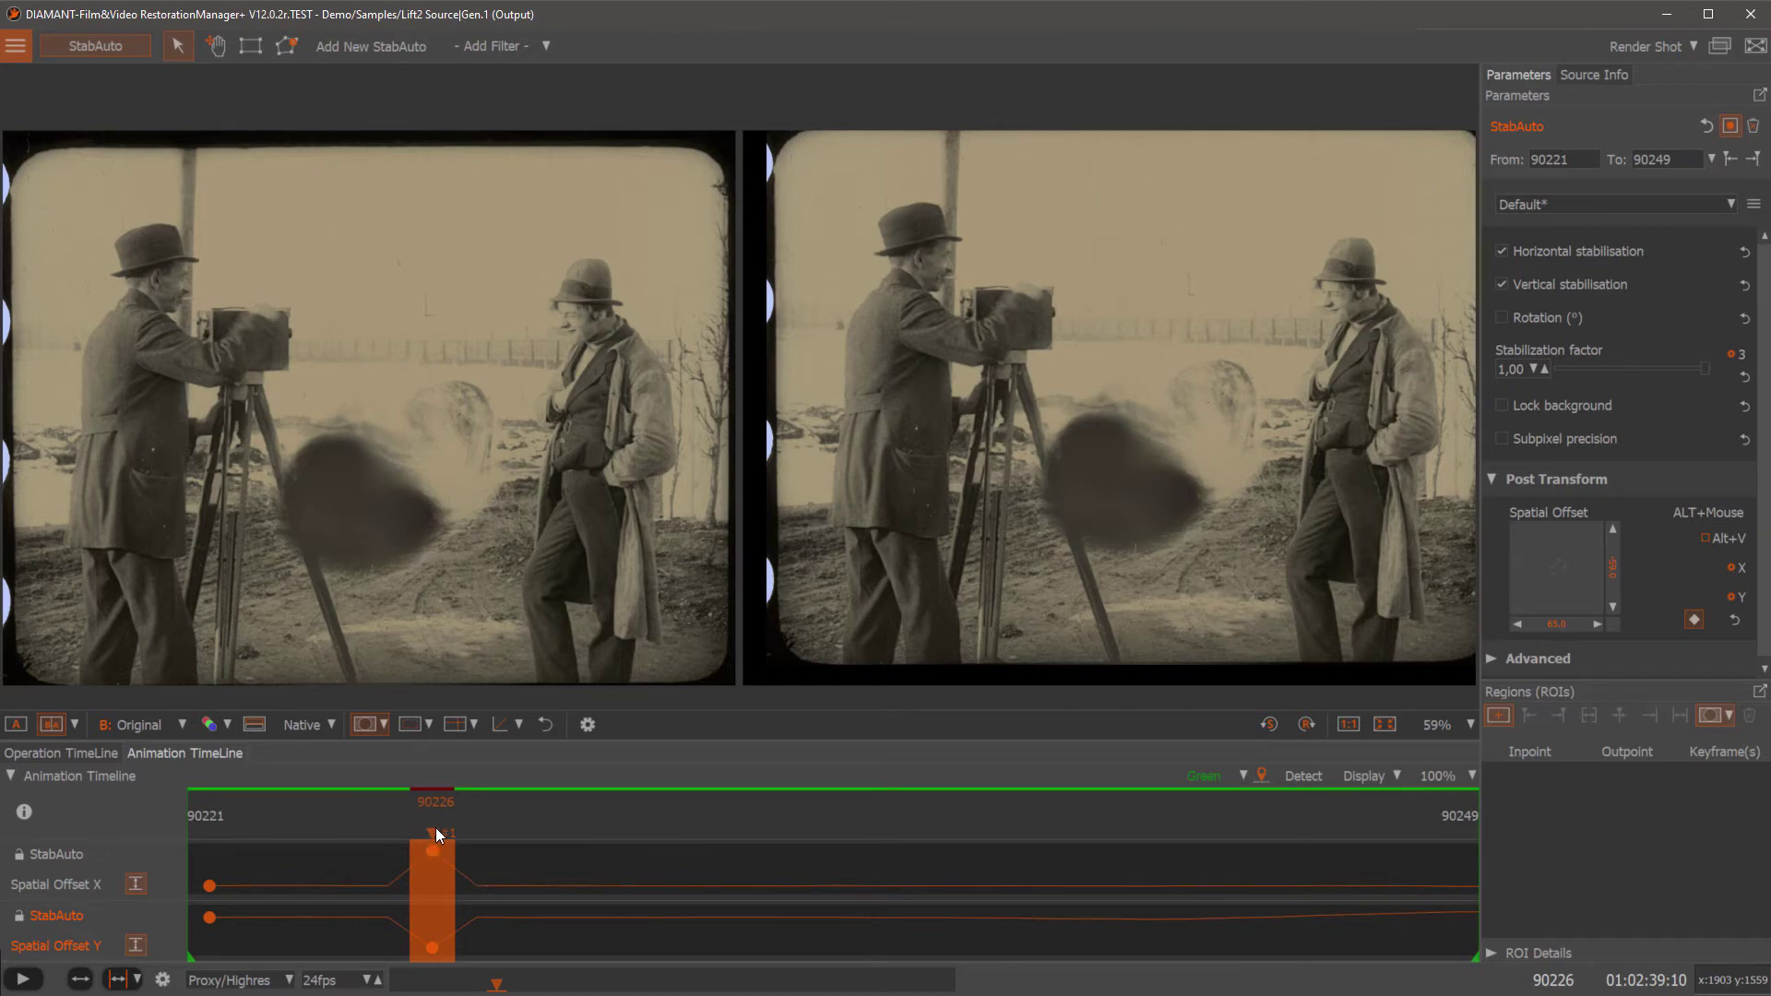
drag(435, 827, 521, 949)
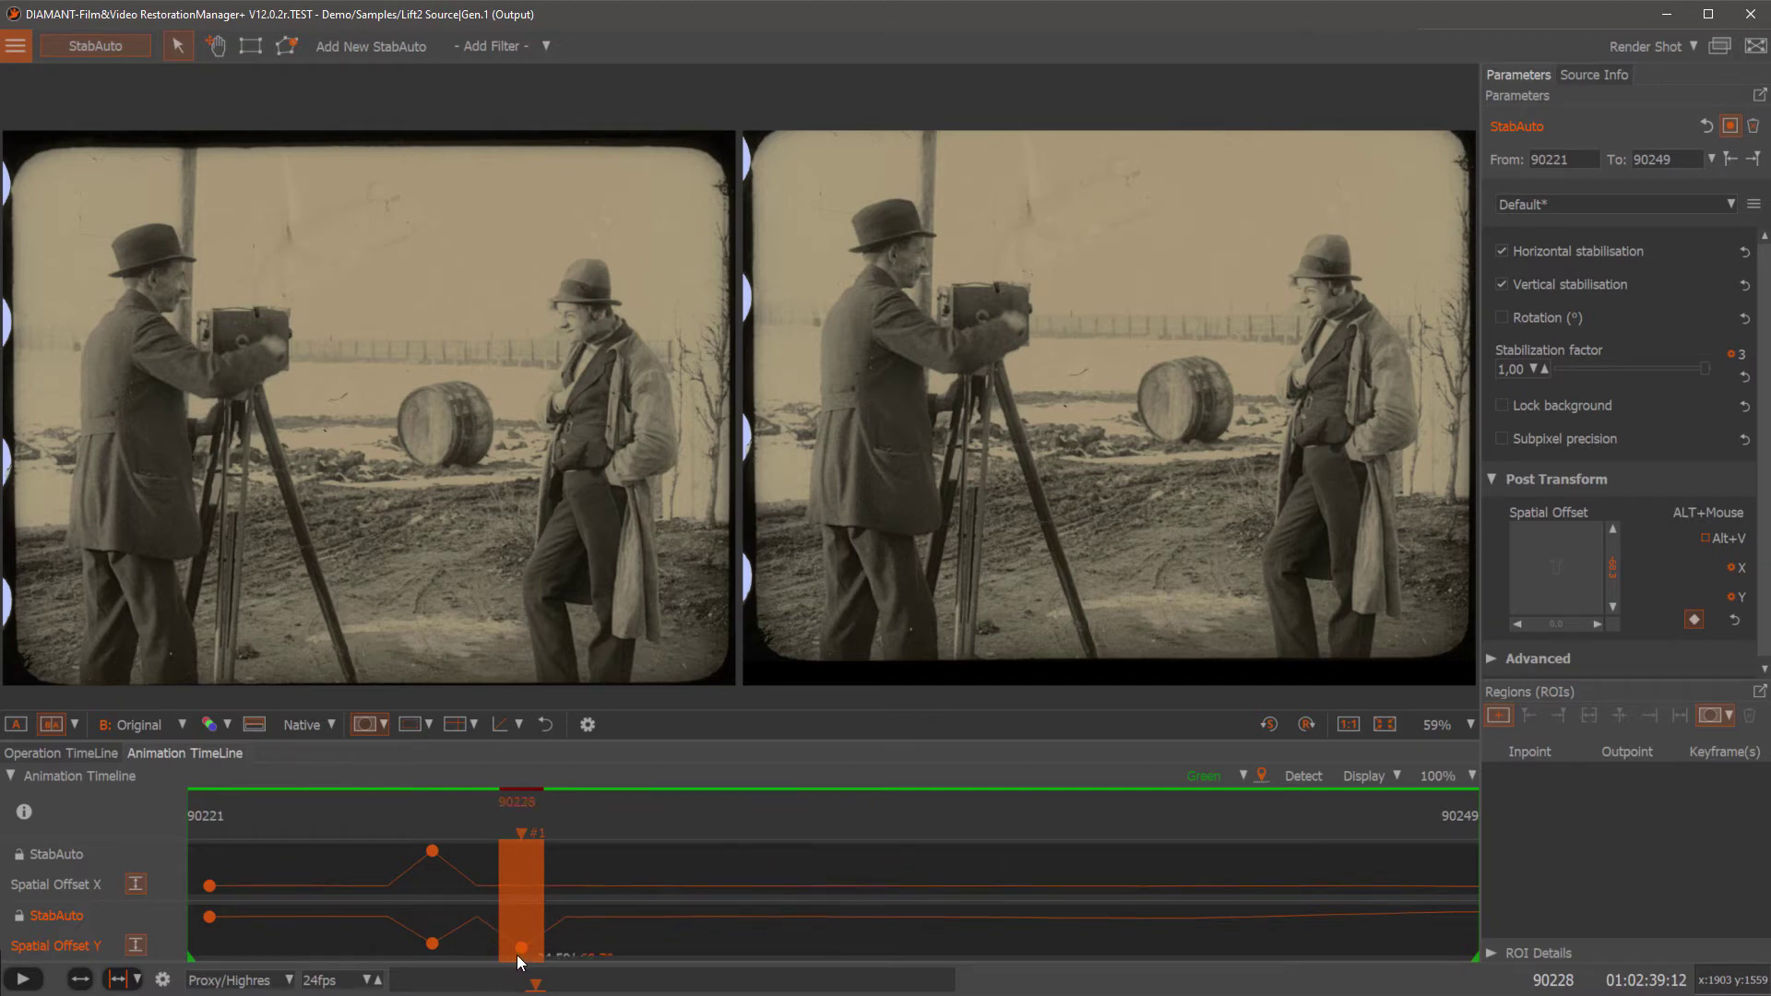
Step: Undo the Spatial Offset Y and X keyframe edits at frame 90226
mouse_move(522, 949)
key(ctrl+z)
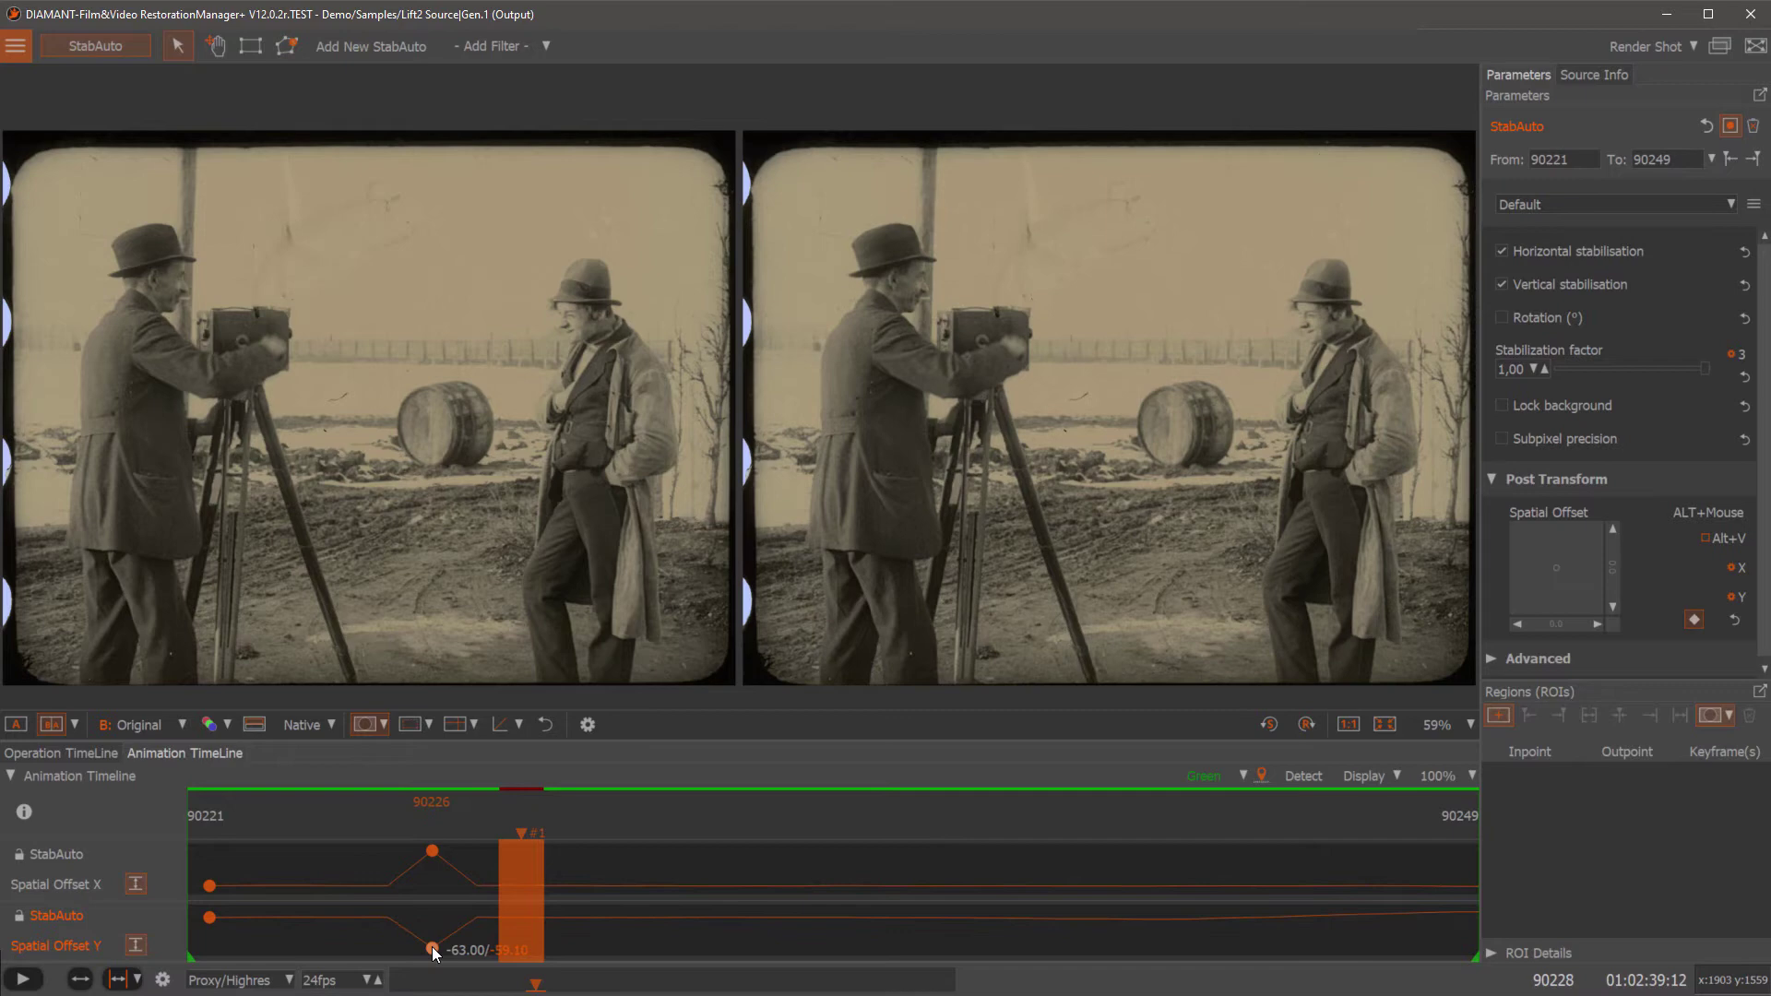
mouse_move(427, 850)
key(ctrl+z)
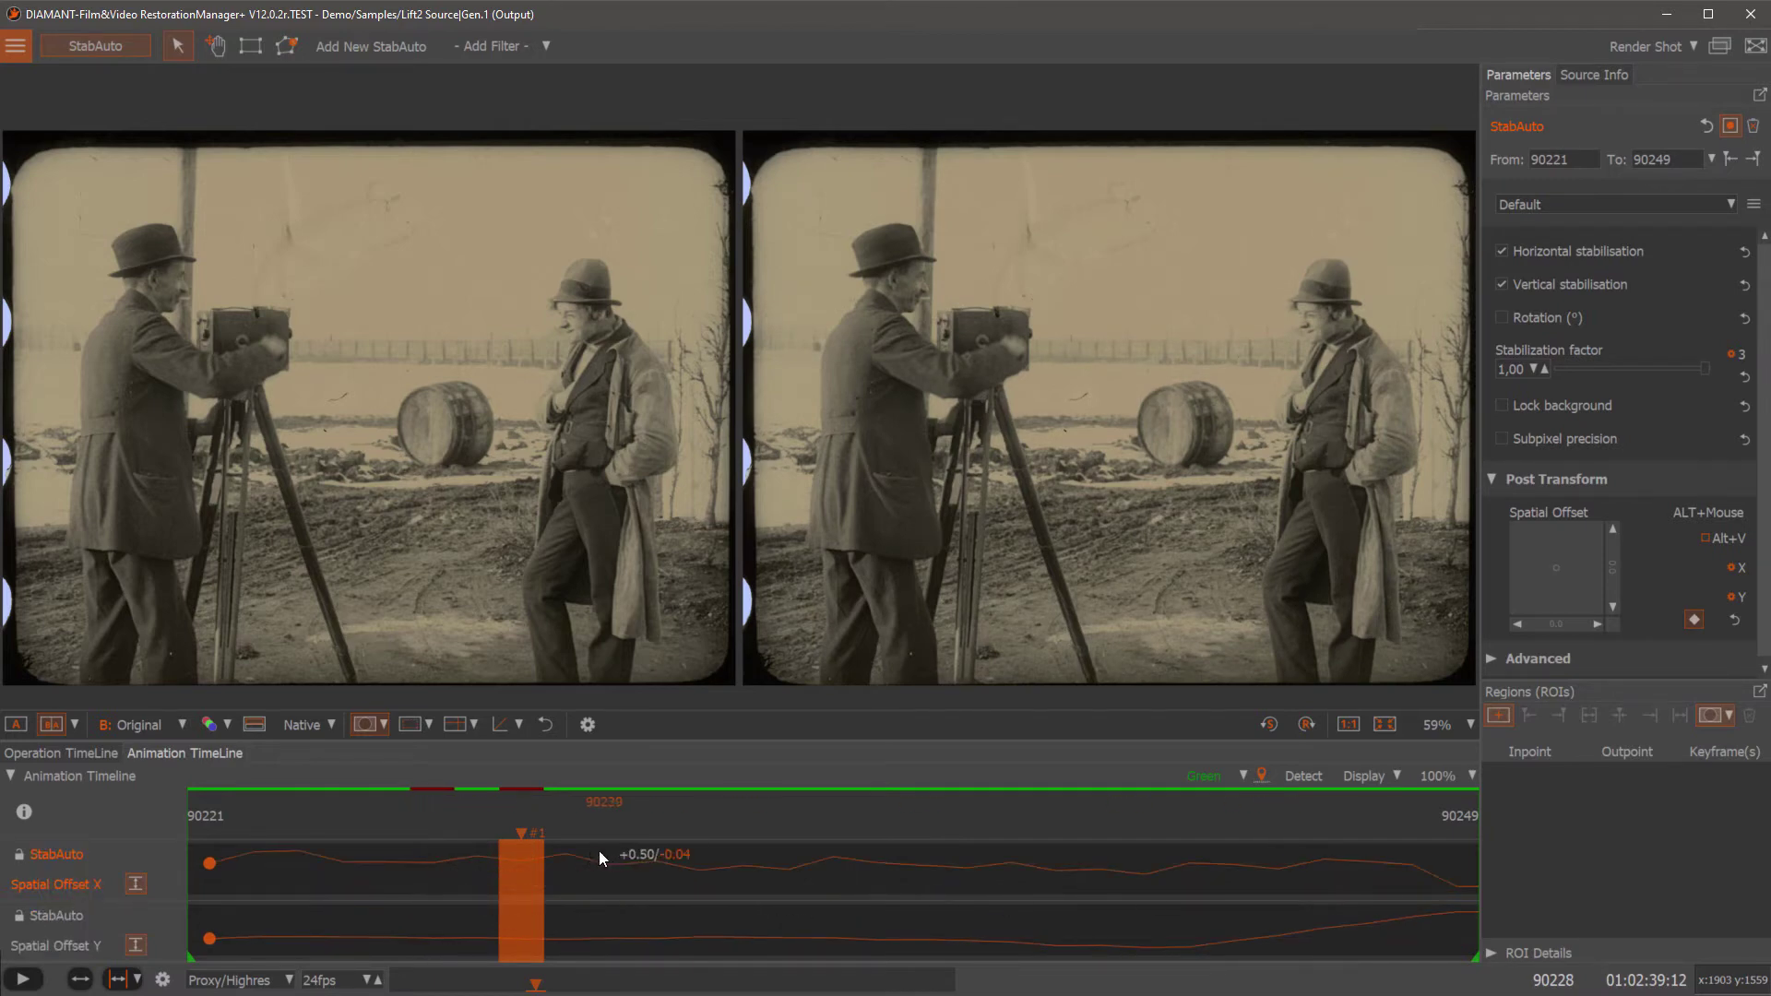
Step: Scrub through frames 90236–90249 and stop at frame 90243
drag(520, 835, 665, 853)
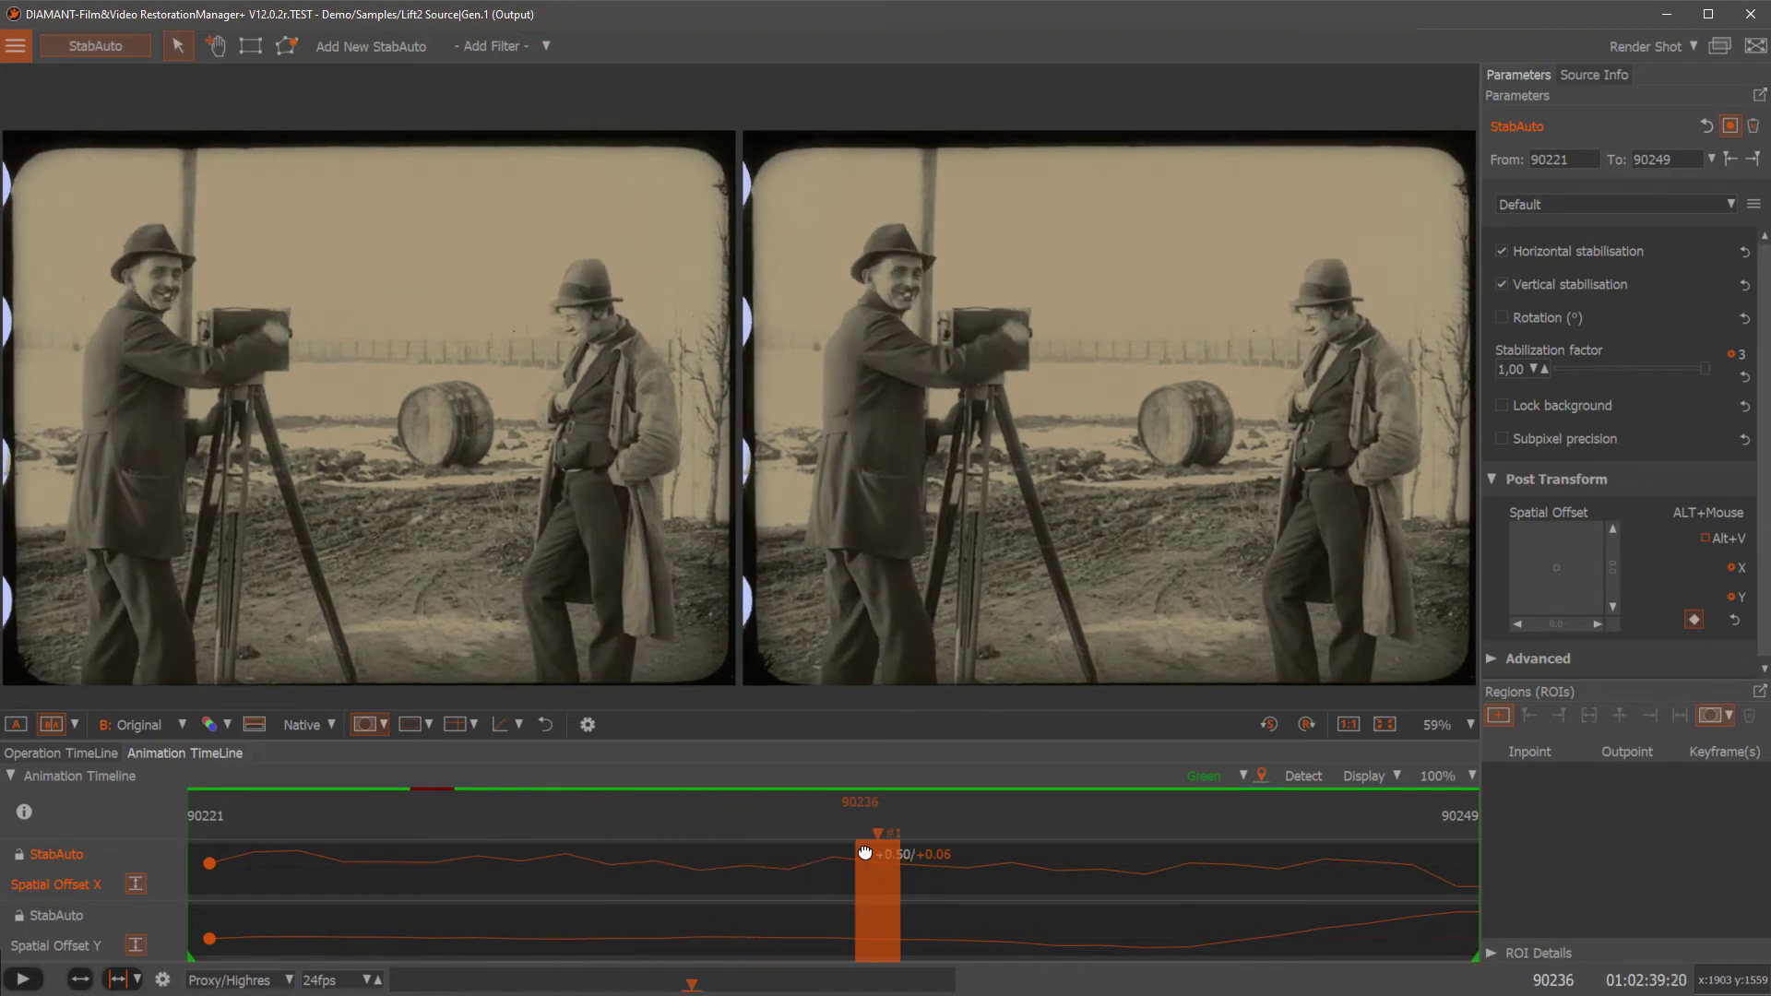
mouse_move(865, 850)
mouse_down()
mouse_move(1454, 873)
mouse_move(1225, 905)
mouse_move(1406, 913)
mouse_move(1193, 938)
mouse_move(1408, 932)
mouse_move(1259, 929)
mouse_move(1408, 910)
mouse_move(1111, 938)
mouse_move(1452, 908)
mouse_move(1208, 913)
mouse_up()
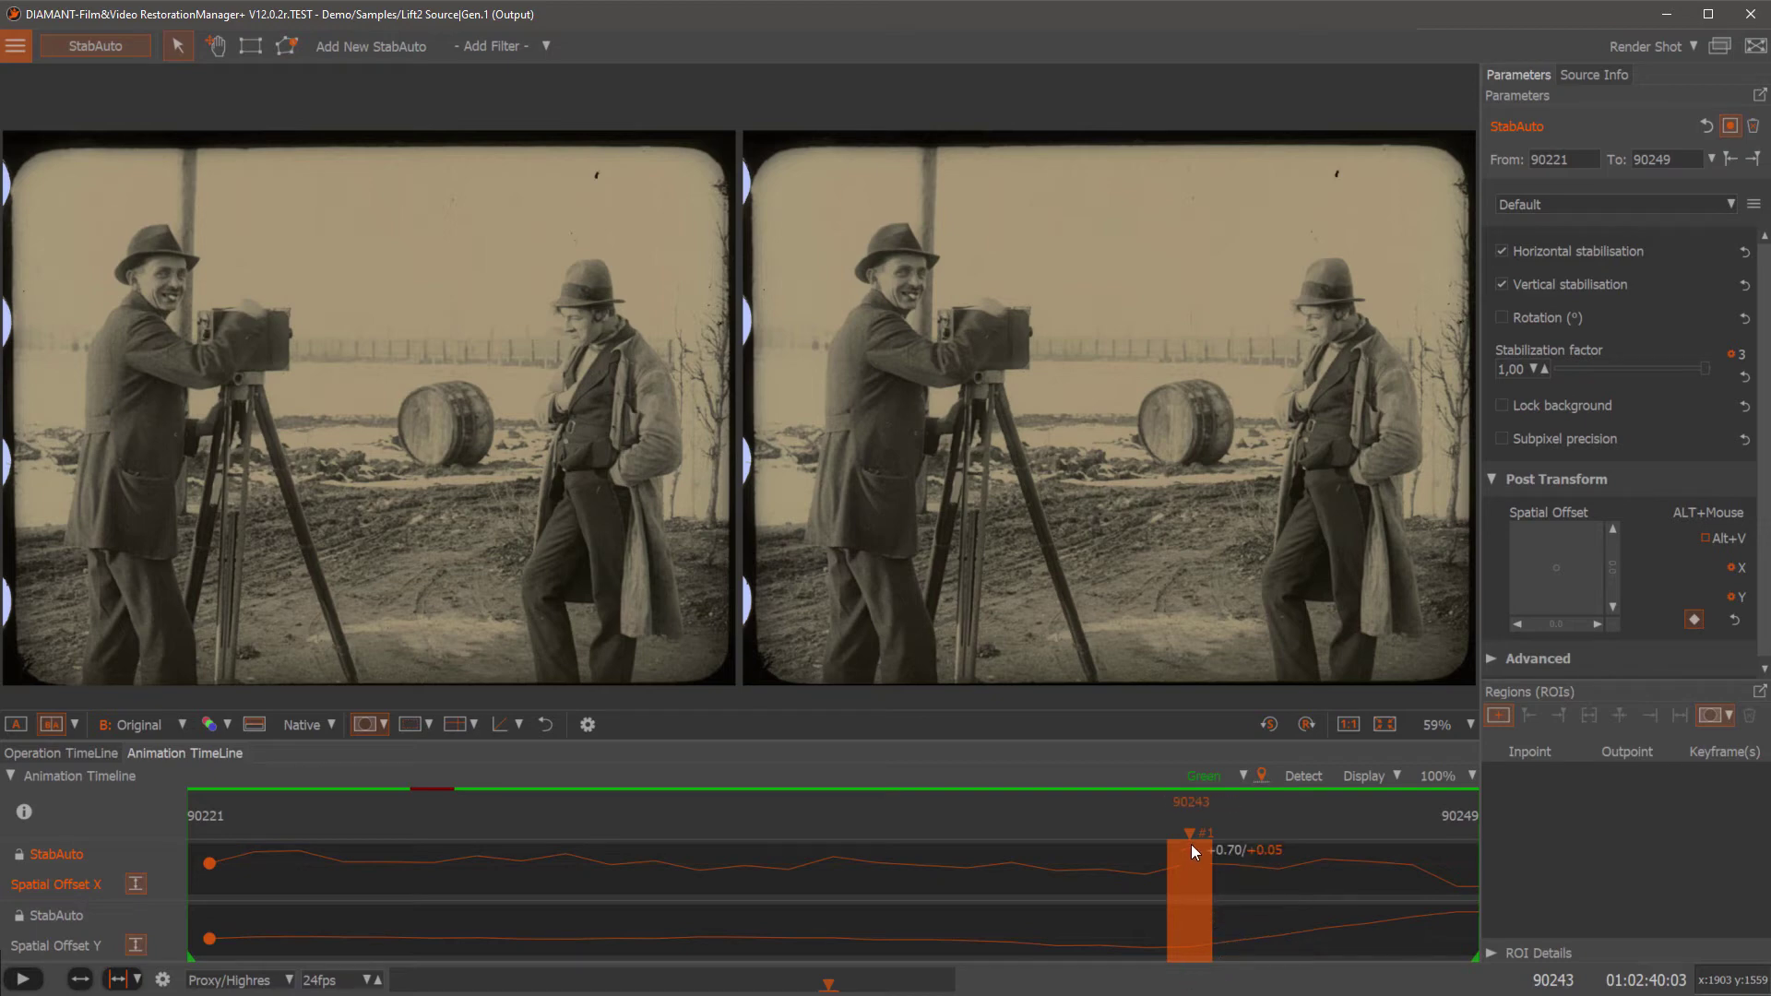
drag(1191, 828, 1193, 887)
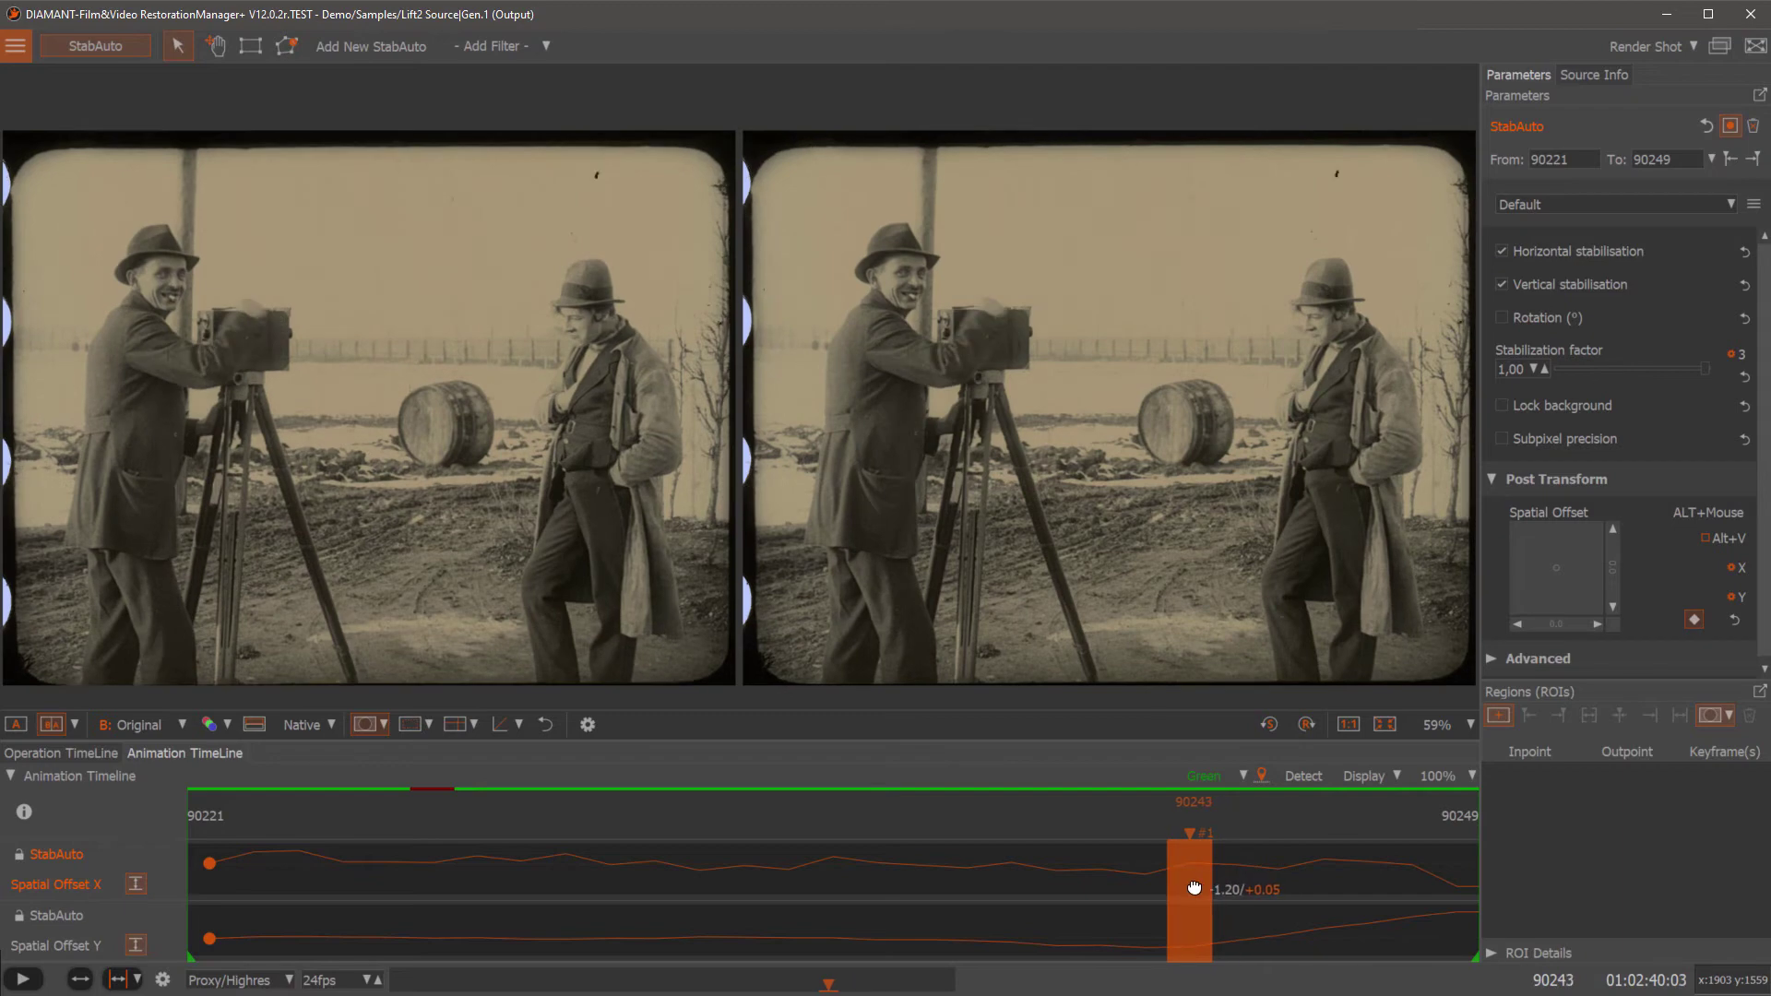
Step: Set a keyframe on the Spatial Offset Y curve at frame 90243
click(1191, 948)
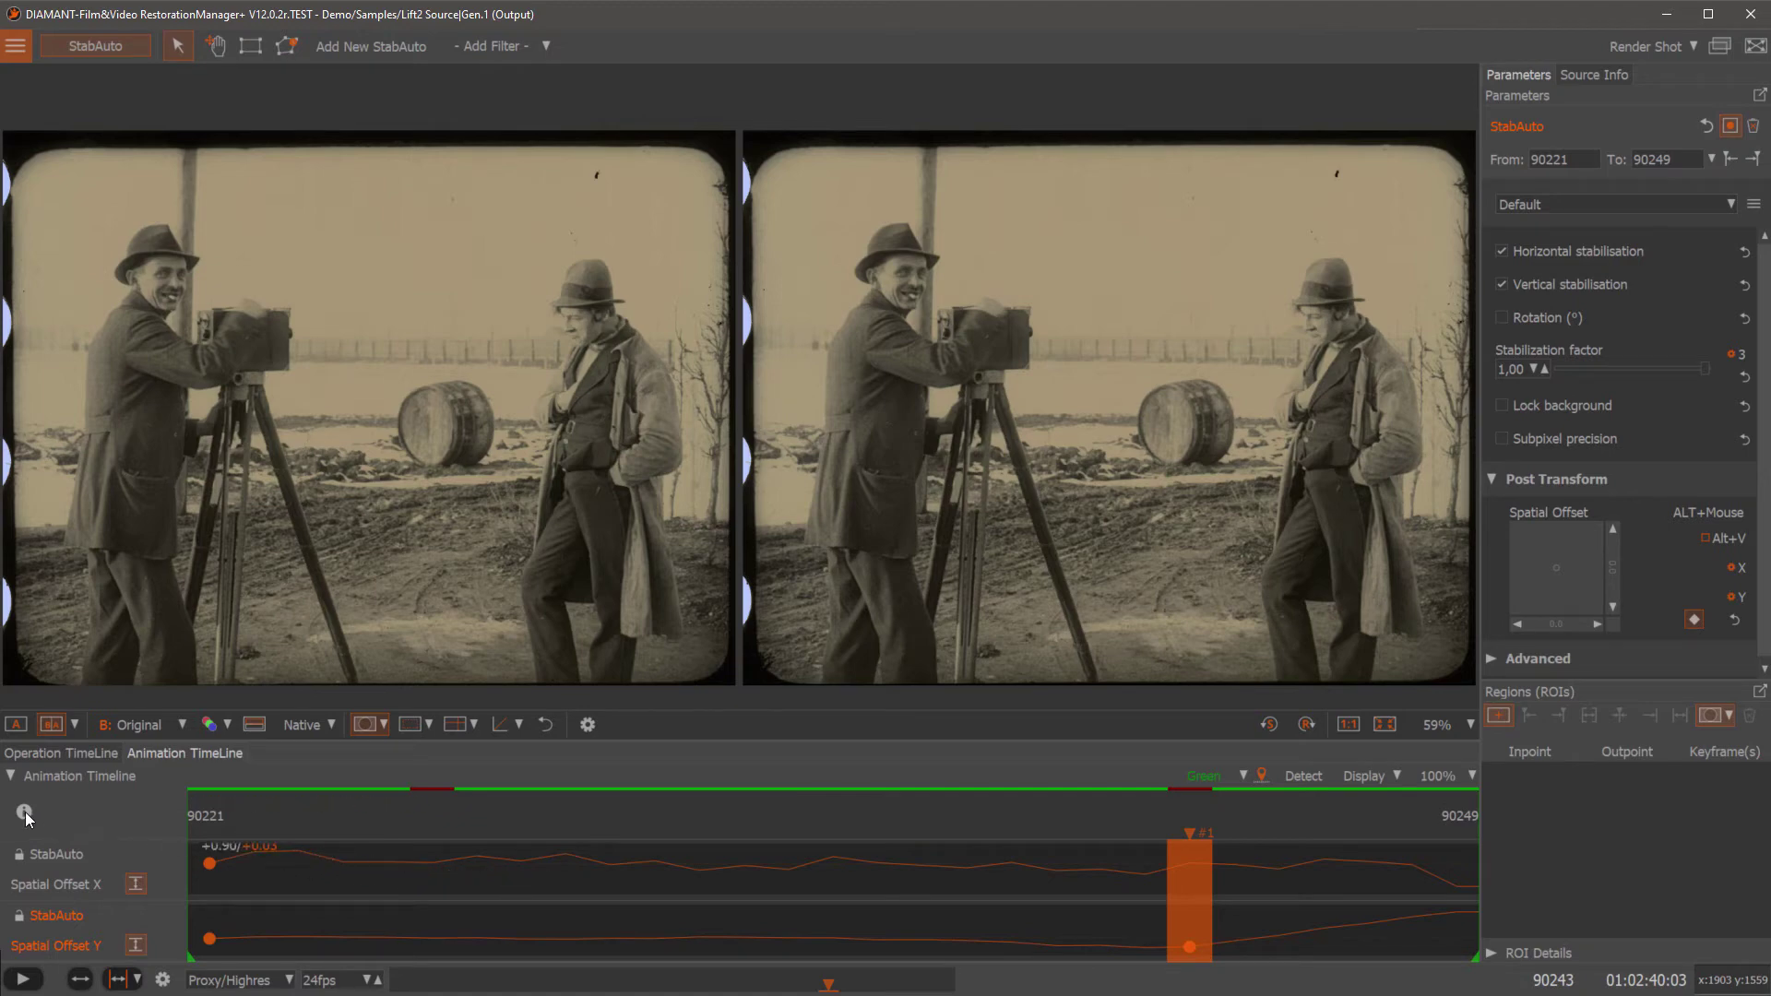
mouse_move(26, 817)
Step: Hold the Spatial Offset Y value flat across frames 90244–90249 and render the shot
click(1212, 836)
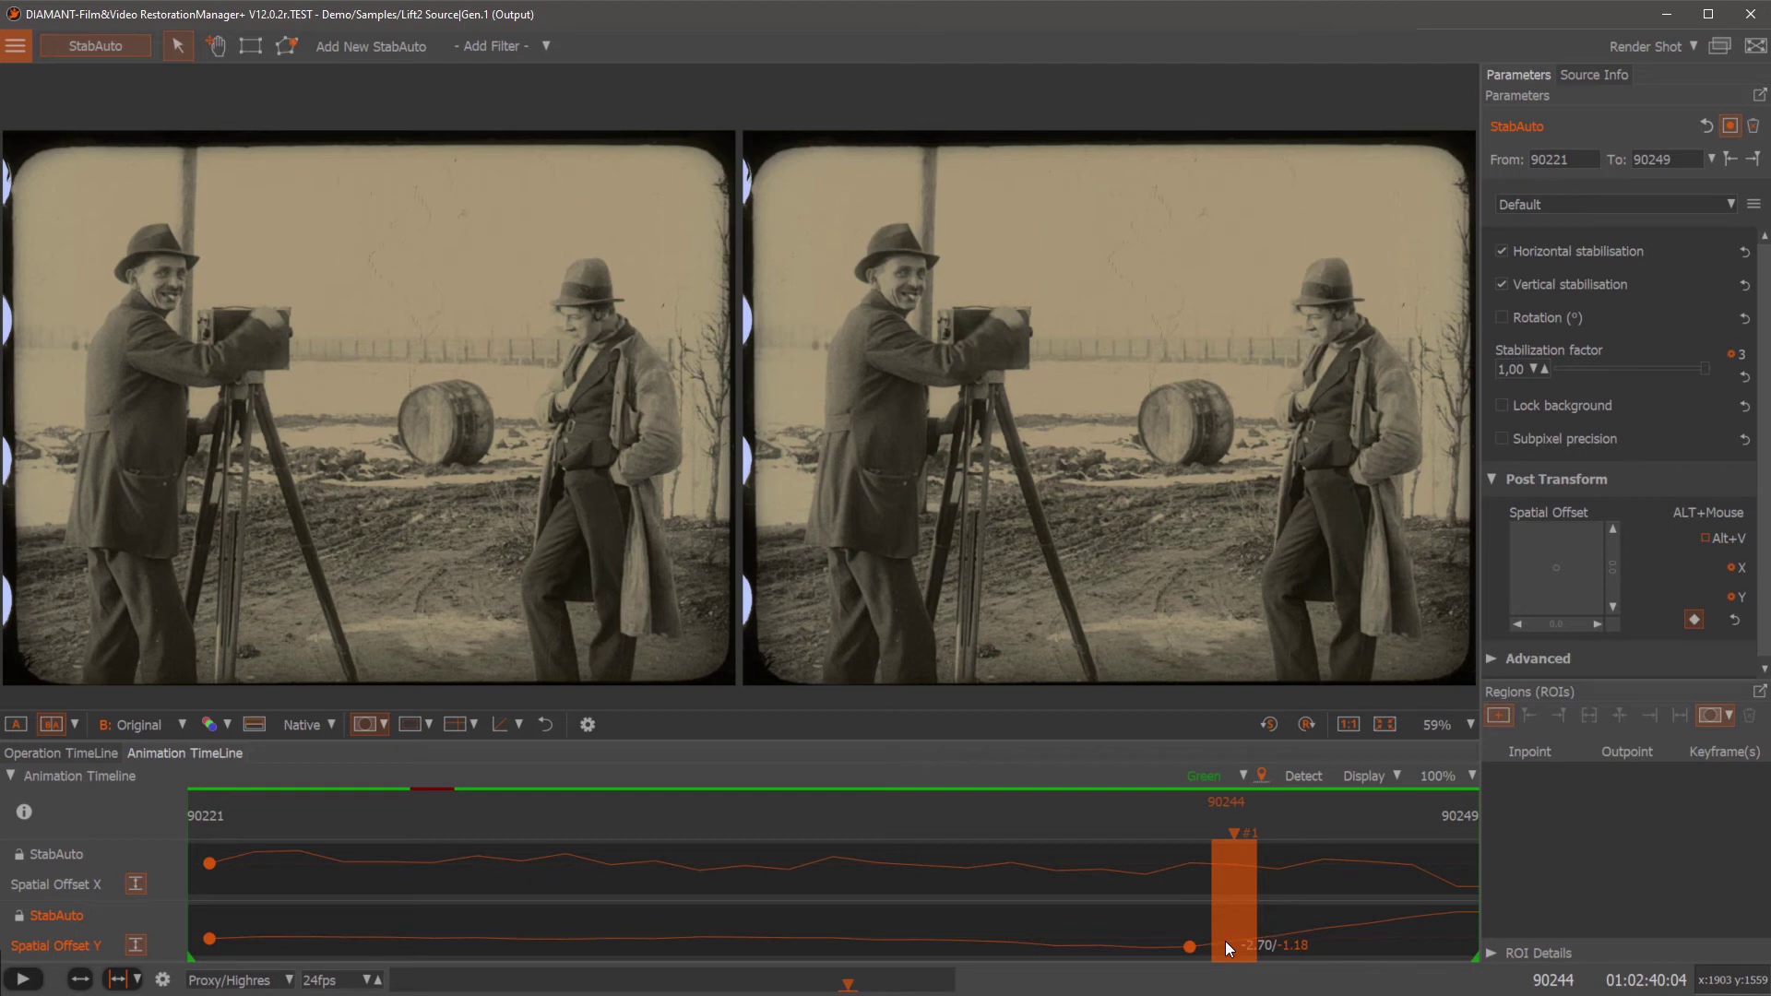
drag(1225, 940, 1477, 943)
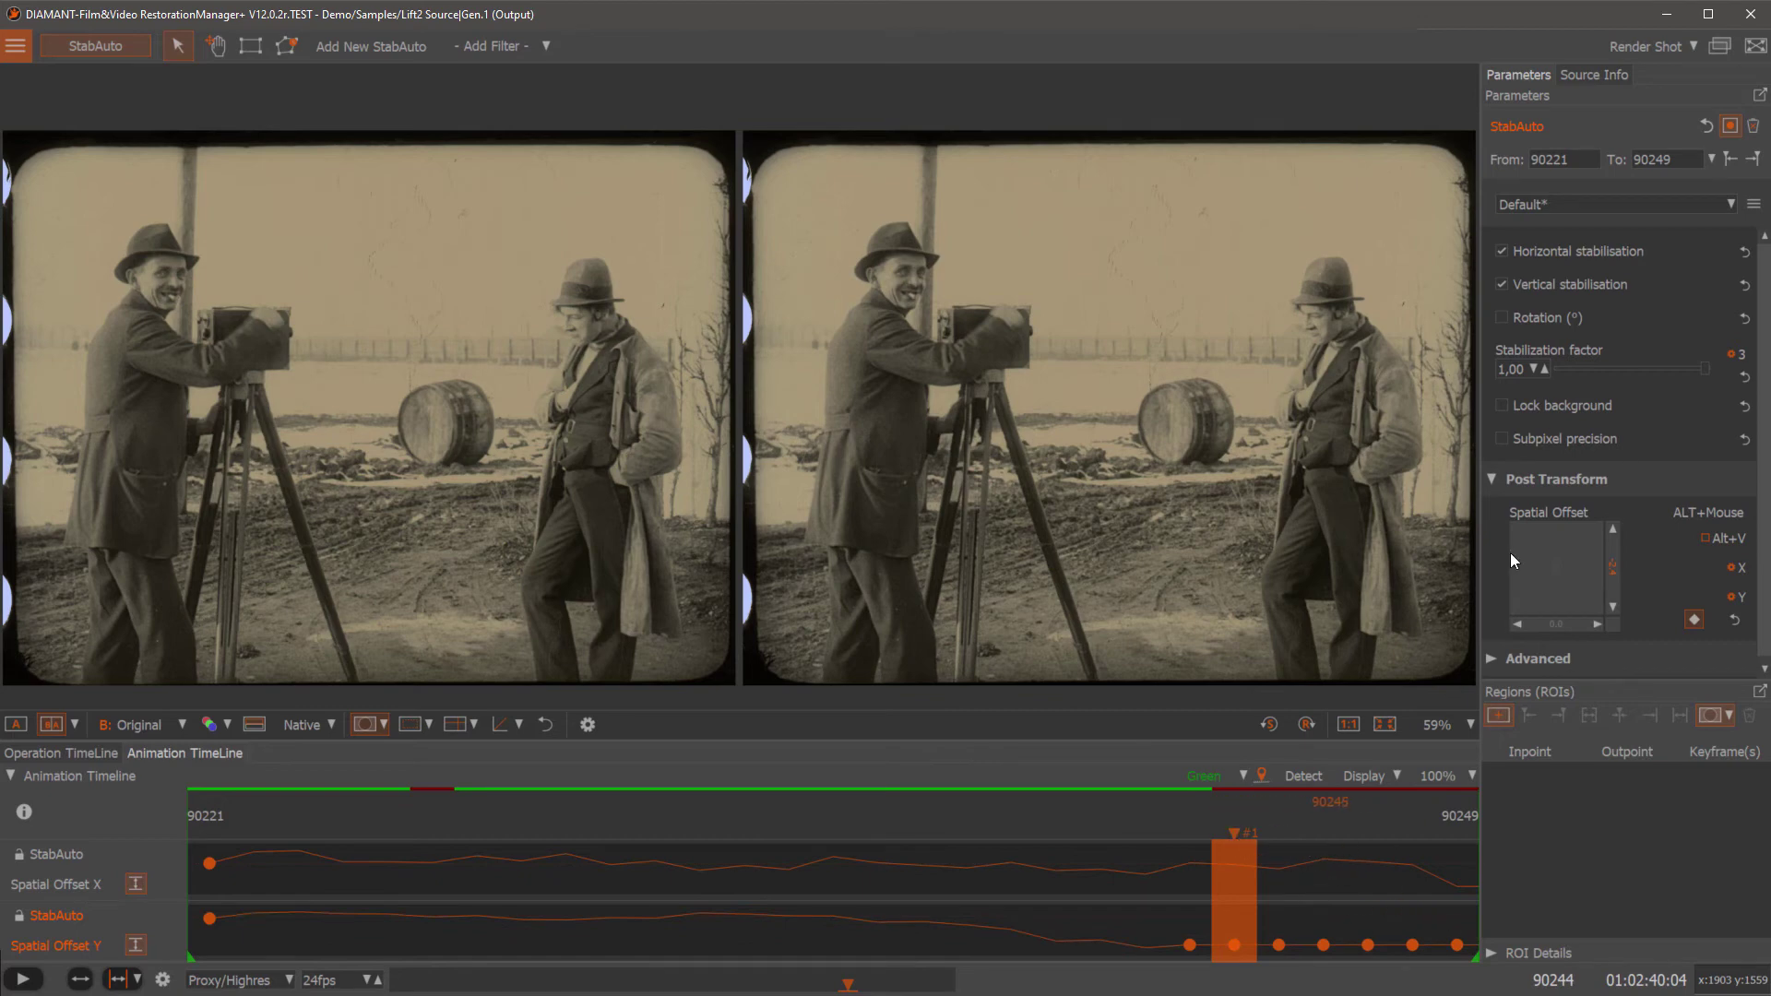
click(1666, 48)
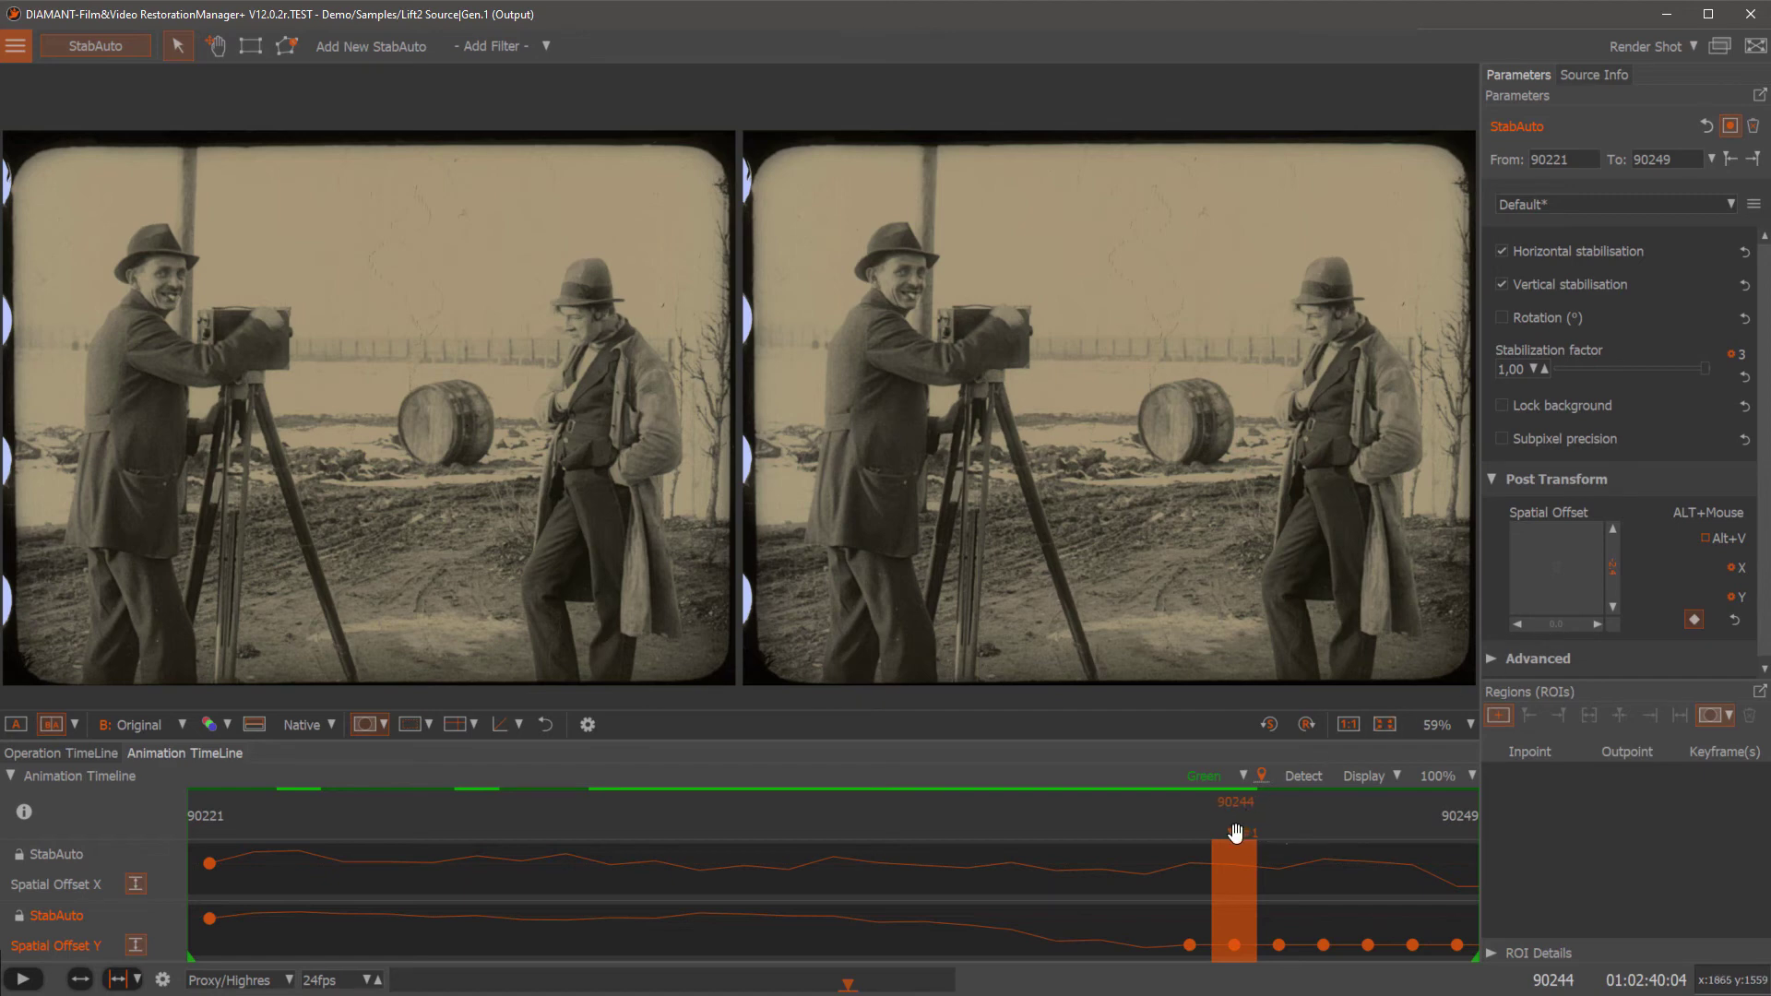
drag(1235, 833, 1365, 839)
Step: Add zero-value Spatial Offset Y keyframes on frames 90221 through 90226 and check the opening frames
drag(1216, 844, 159, 899)
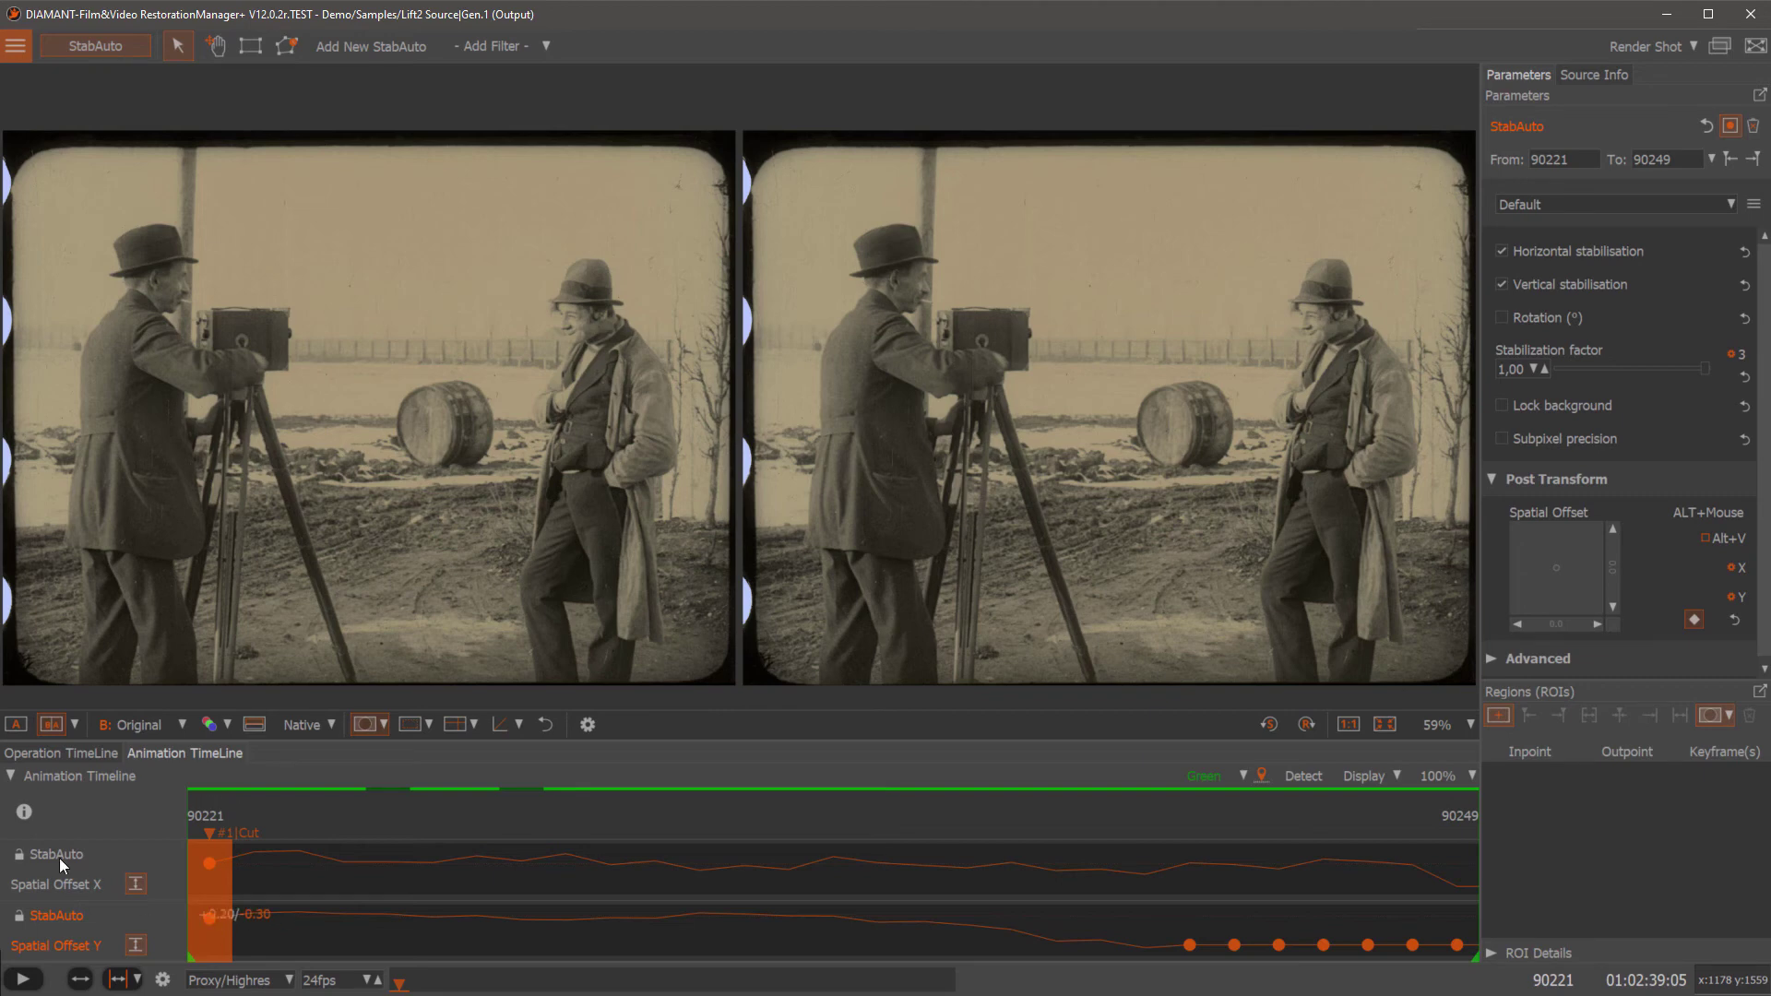
mouse_move(25, 811)
click(253, 916)
click(297, 916)
click(343, 916)
click(387, 916)
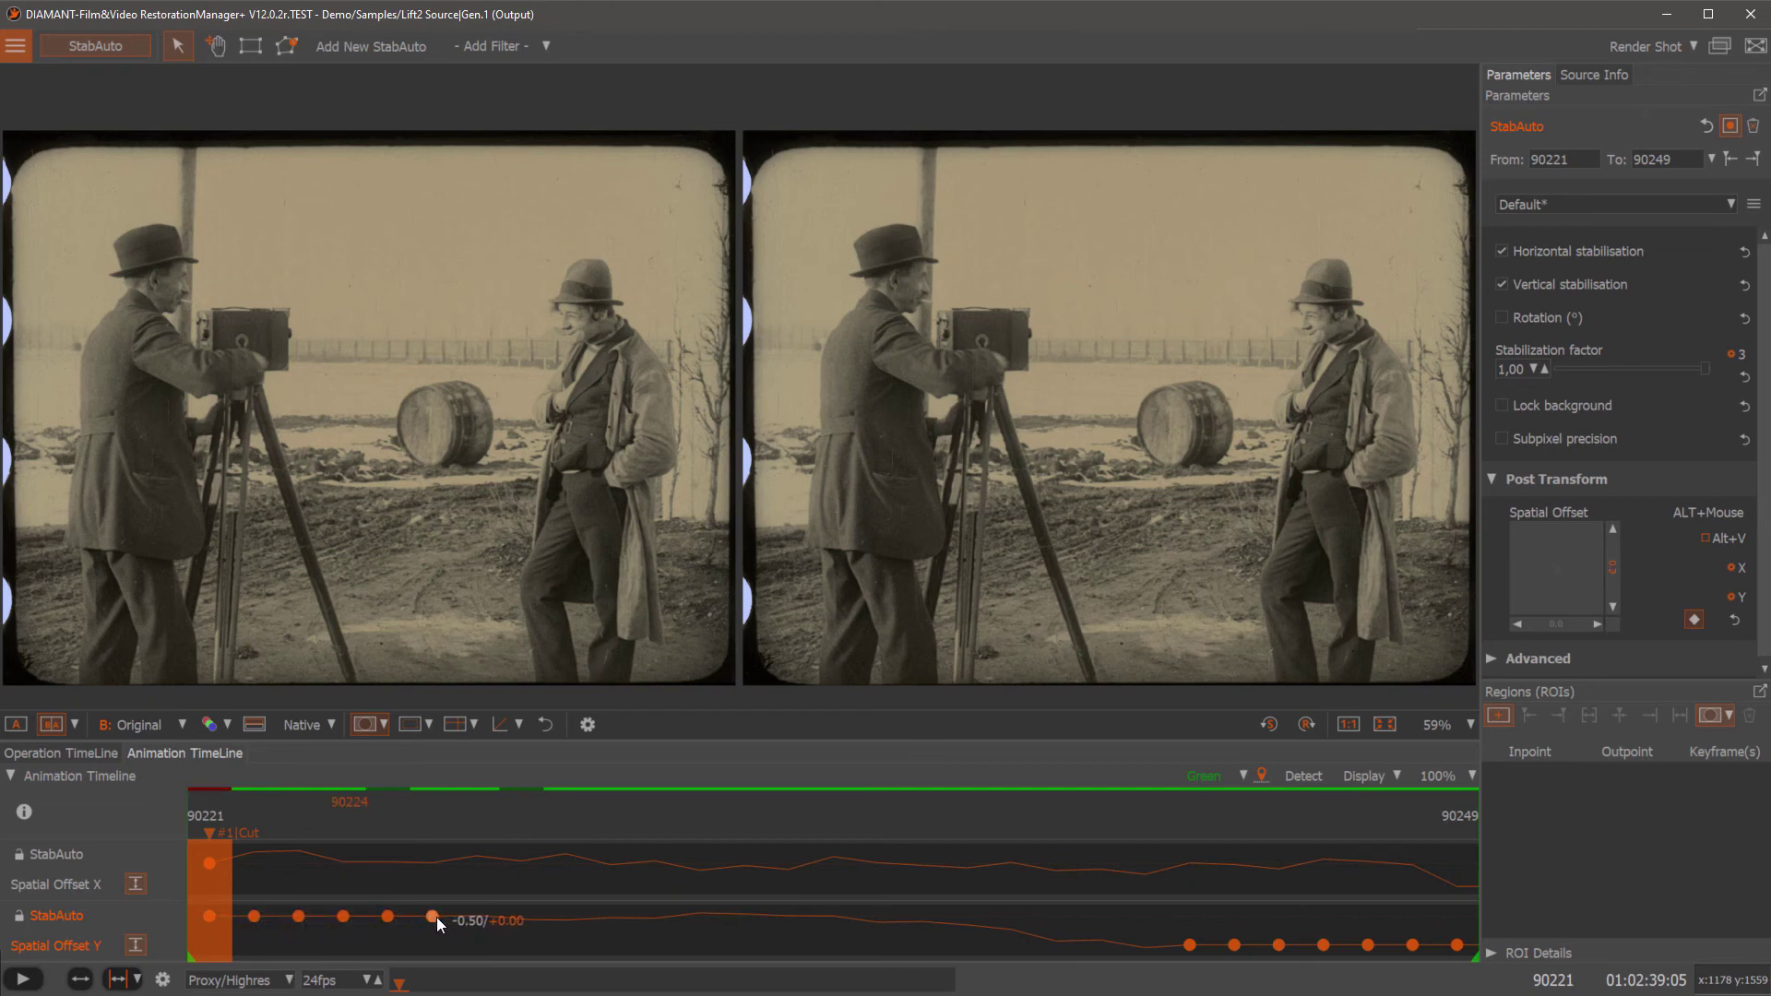
click(432, 916)
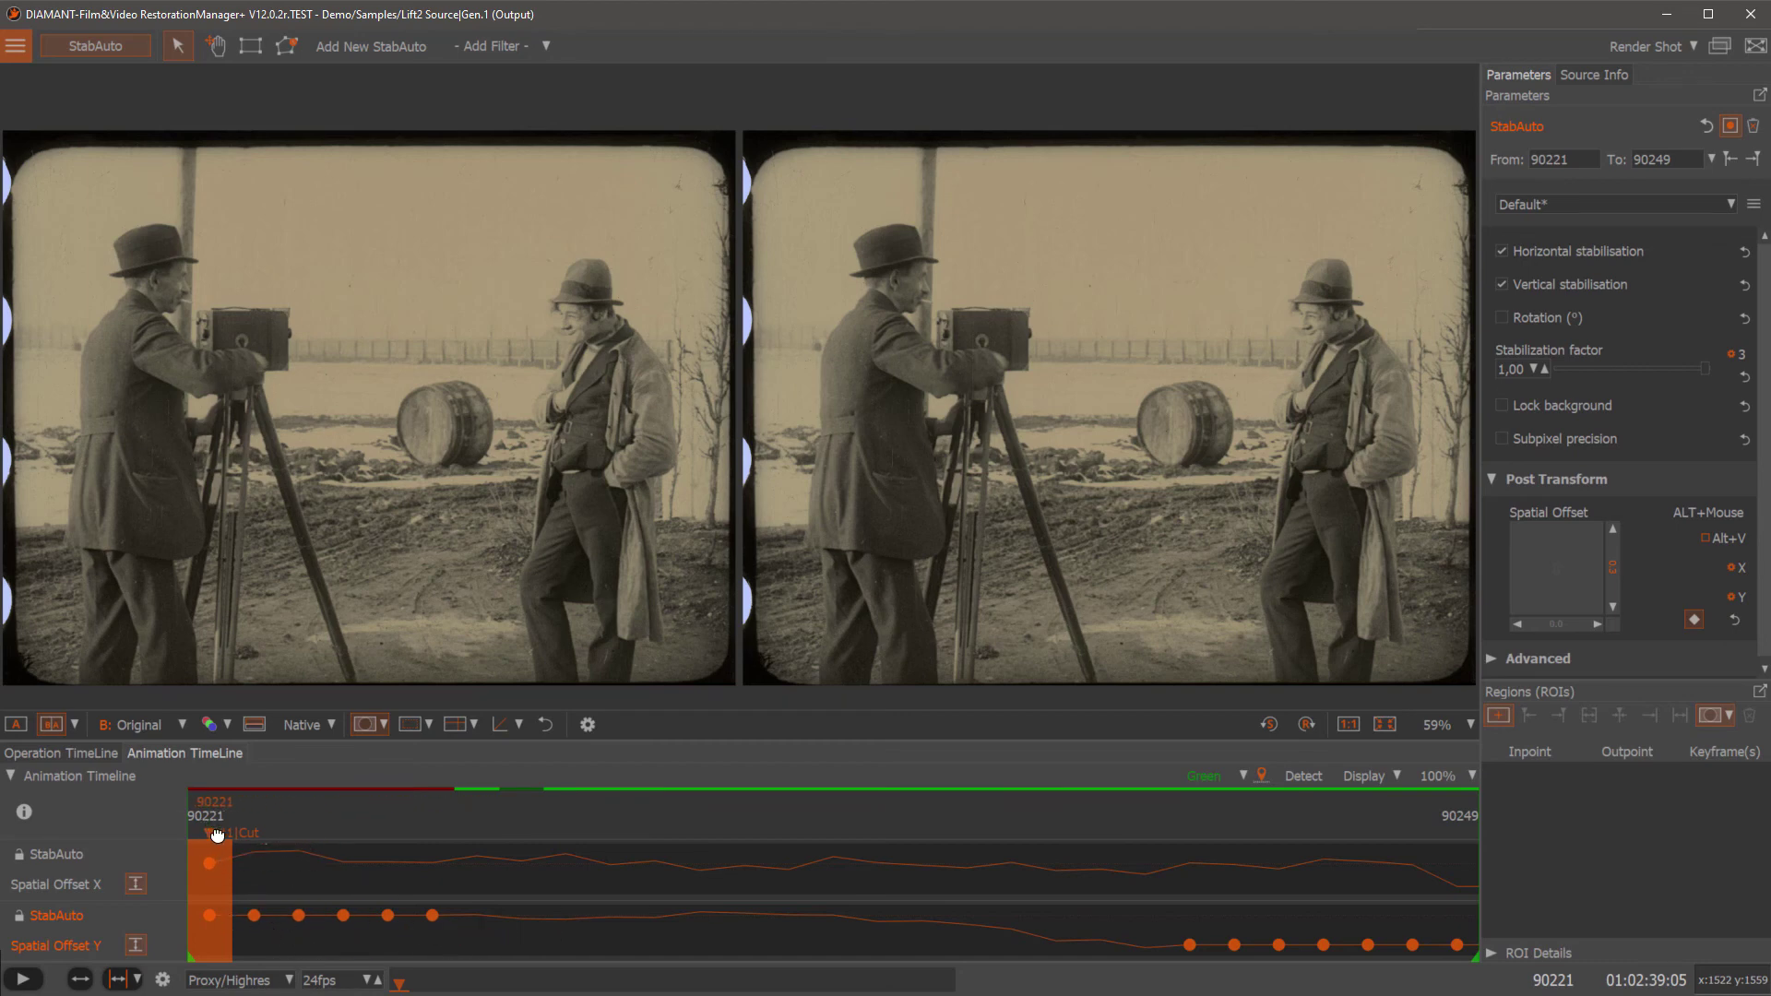
drag(196, 837, 387, 870)
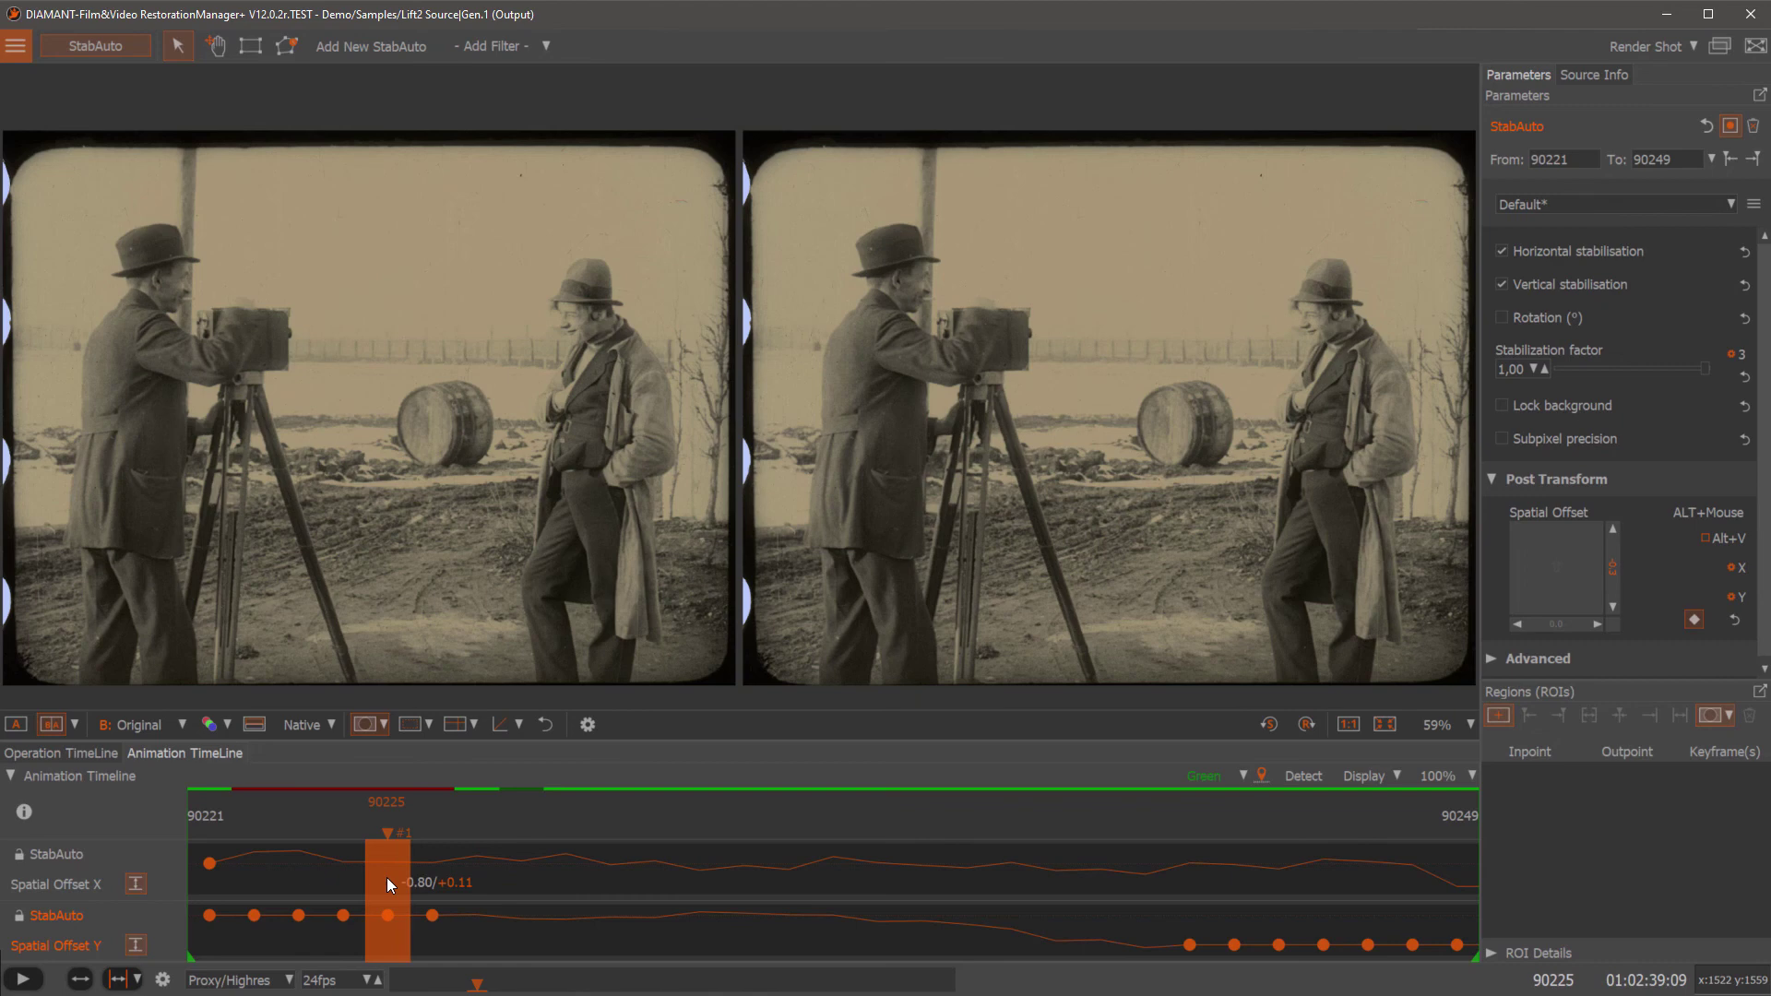
click(79, 755)
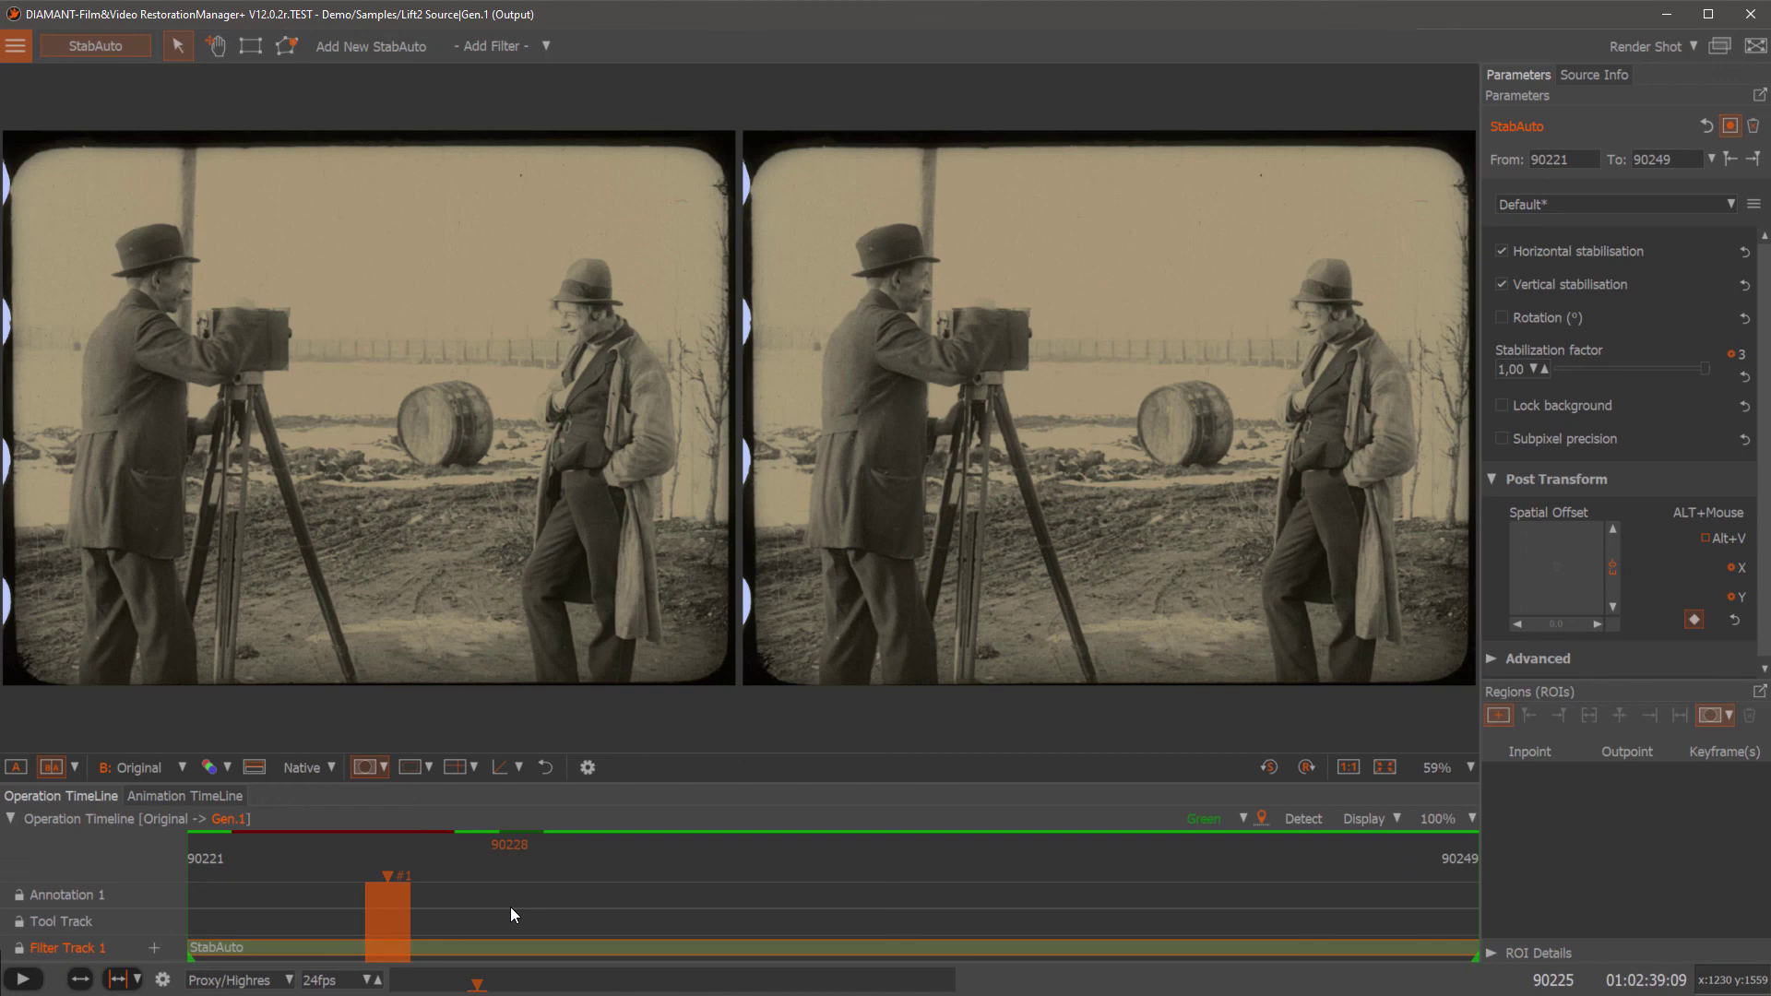
click(152, 796)
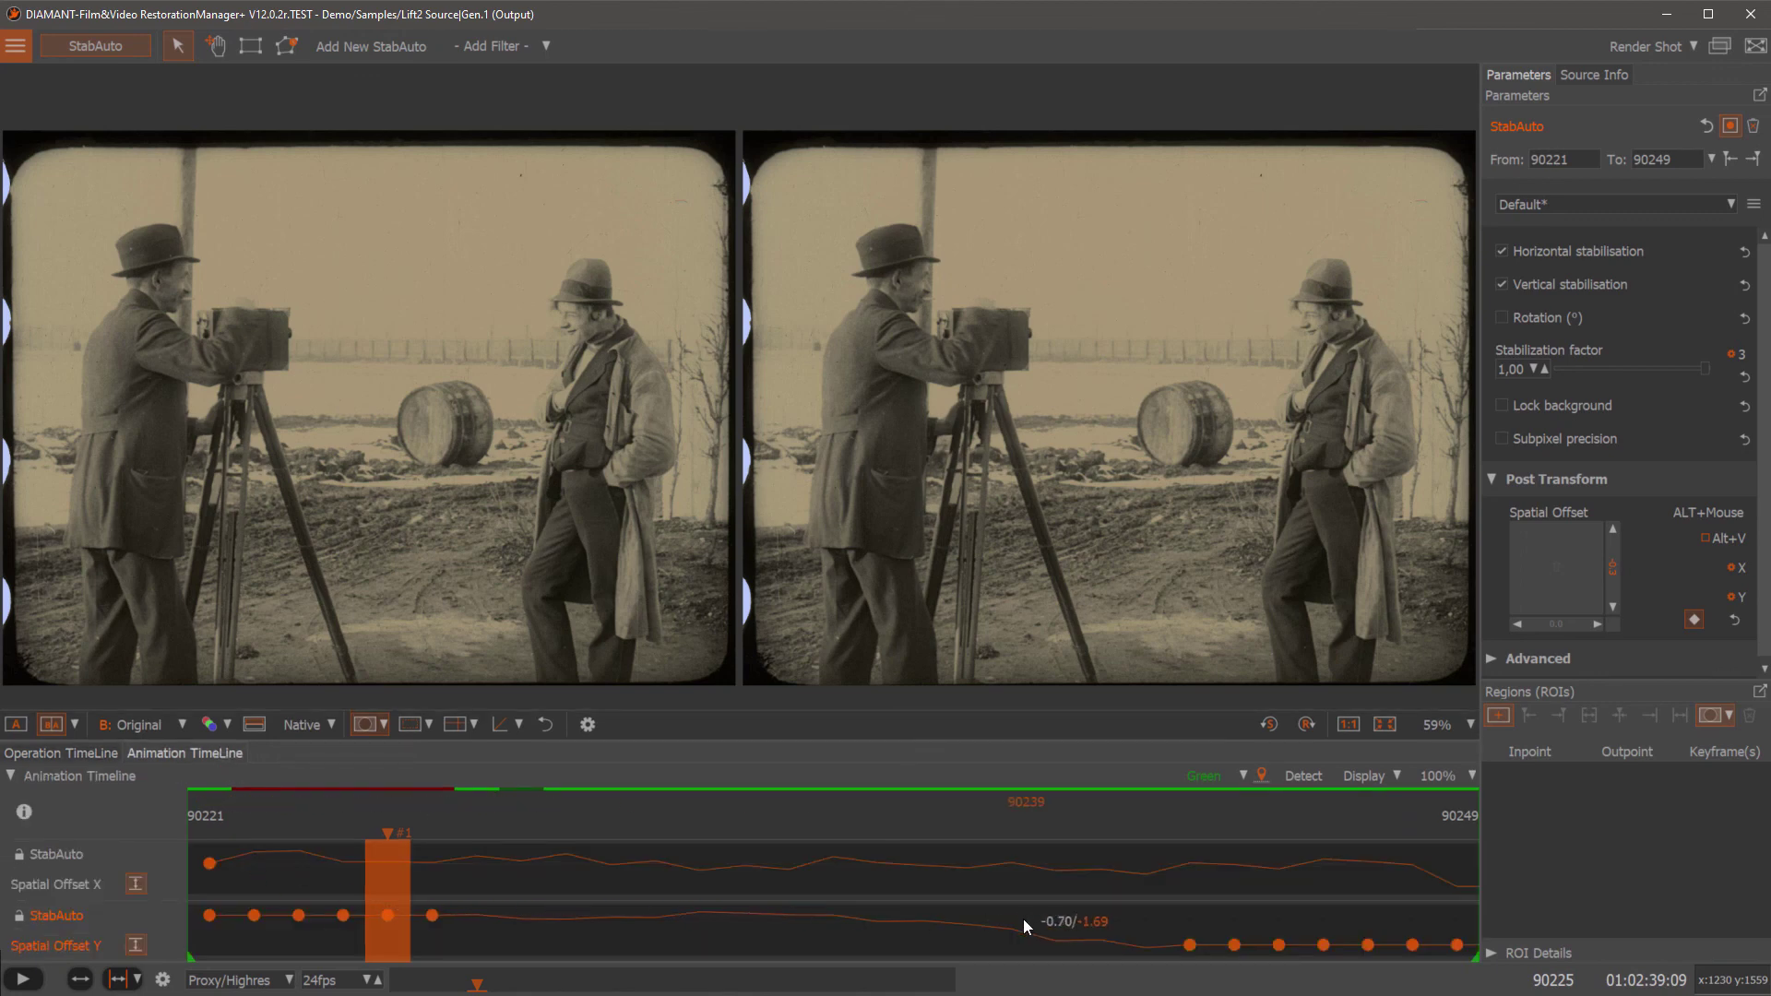